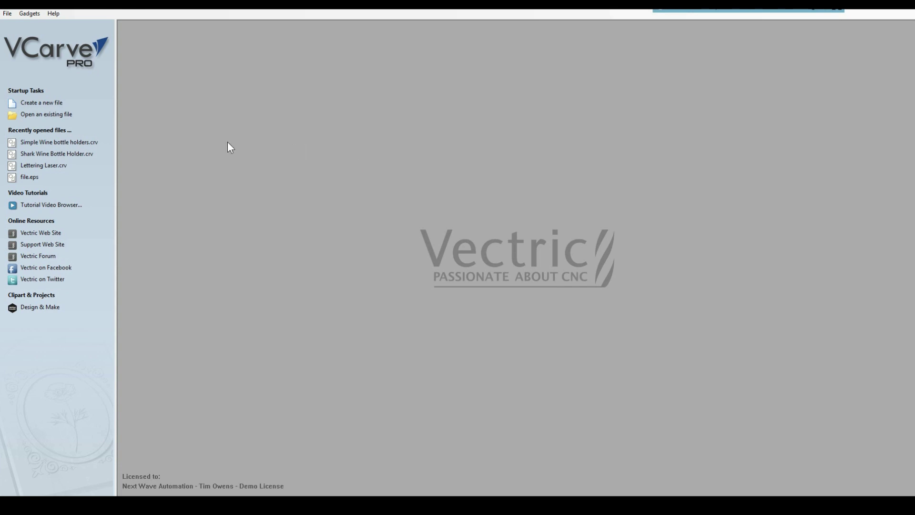
# Step: Create a single-sided job of 18 by 8 by 0.75 inches and import the vectors from shape.eps
pyautogui.click(40, 103)
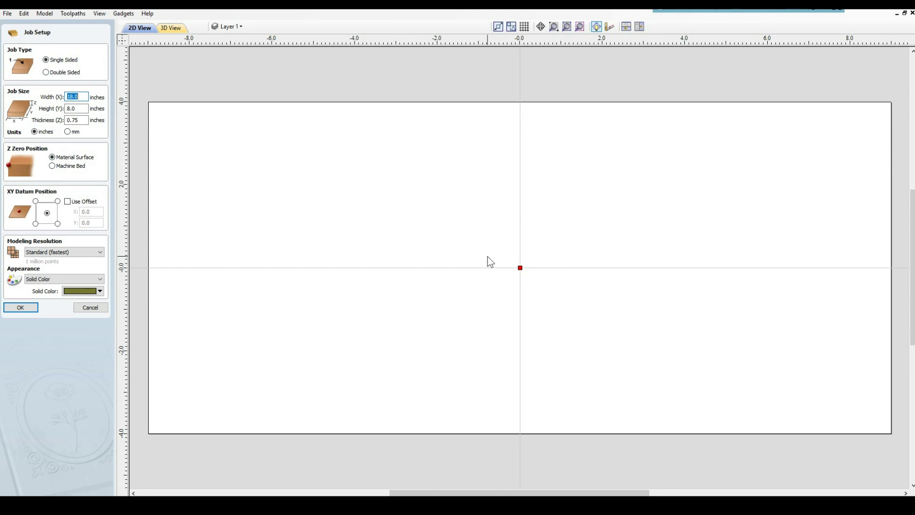
pyautogui.click(21, 308)
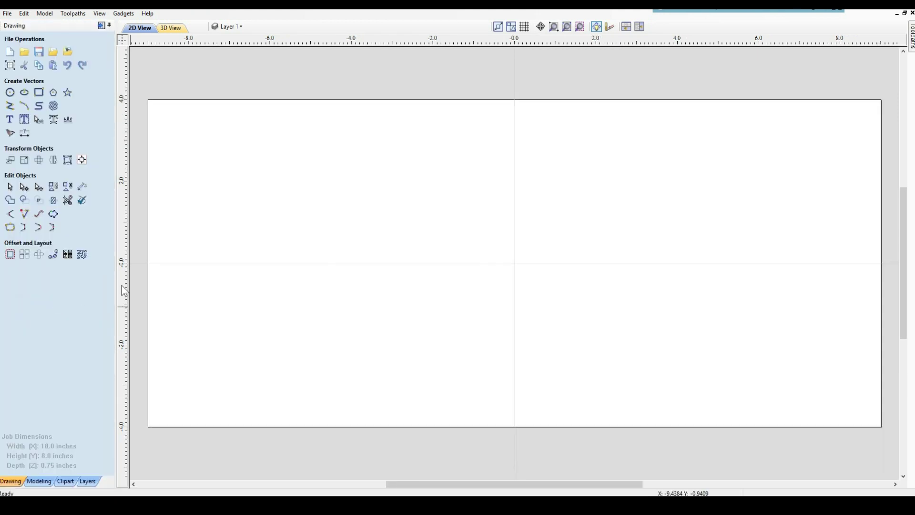
pyautogui.click(53, 52)
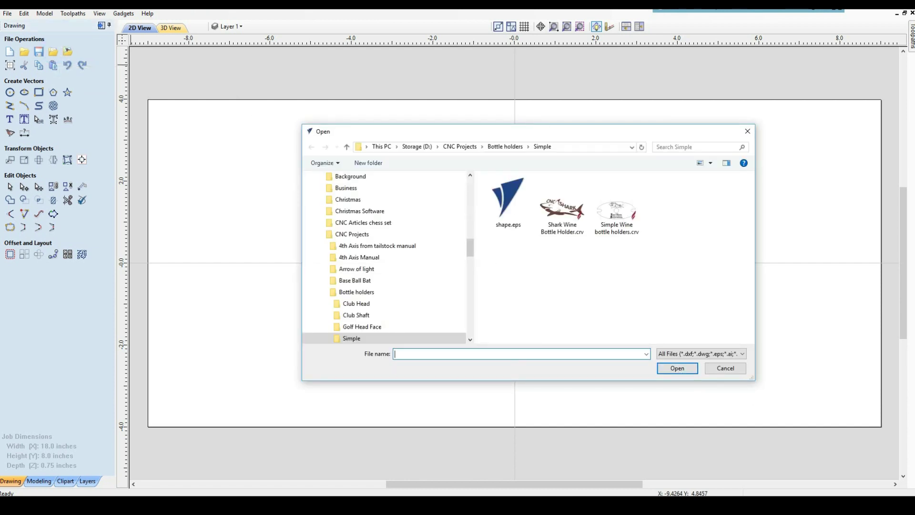
pyautogui.click(514, 216)
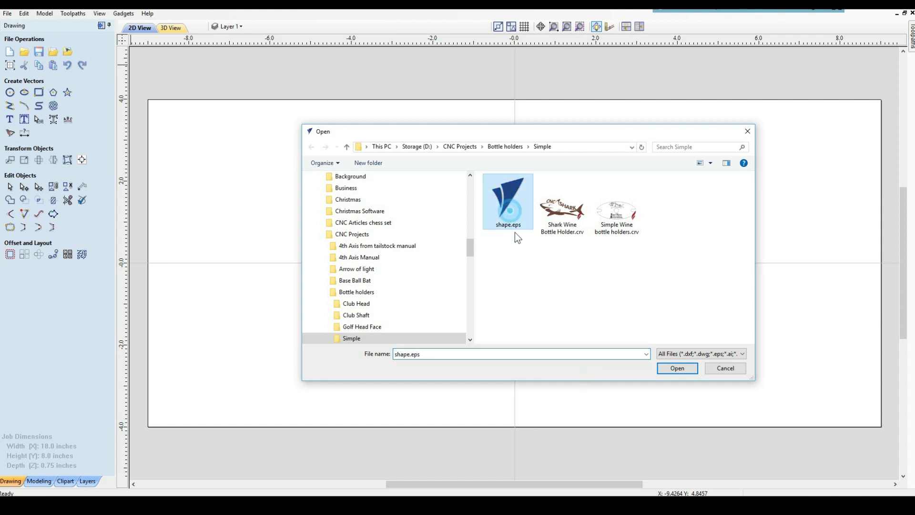
pyautogui.click(678, 368)
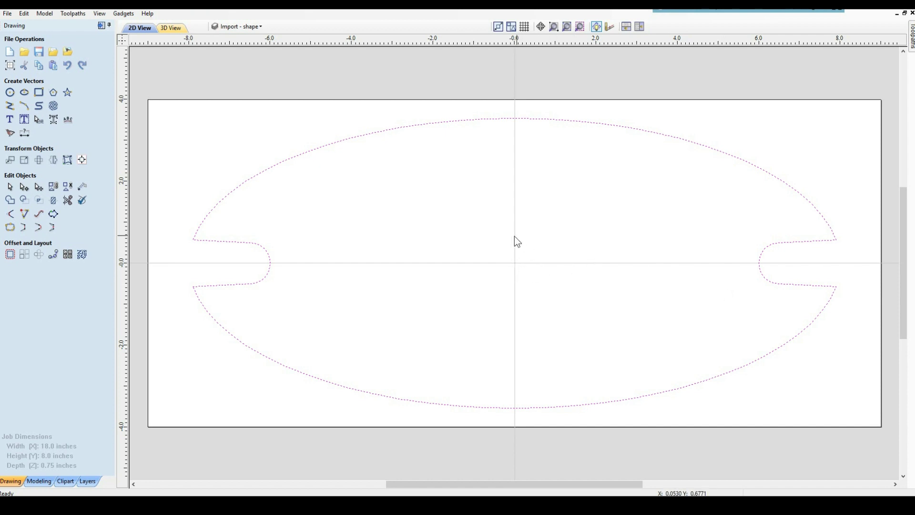
# Step: Draw a circle with a diameter of 2.25 inches at the preset center point
pyautogui.click(10, 92)
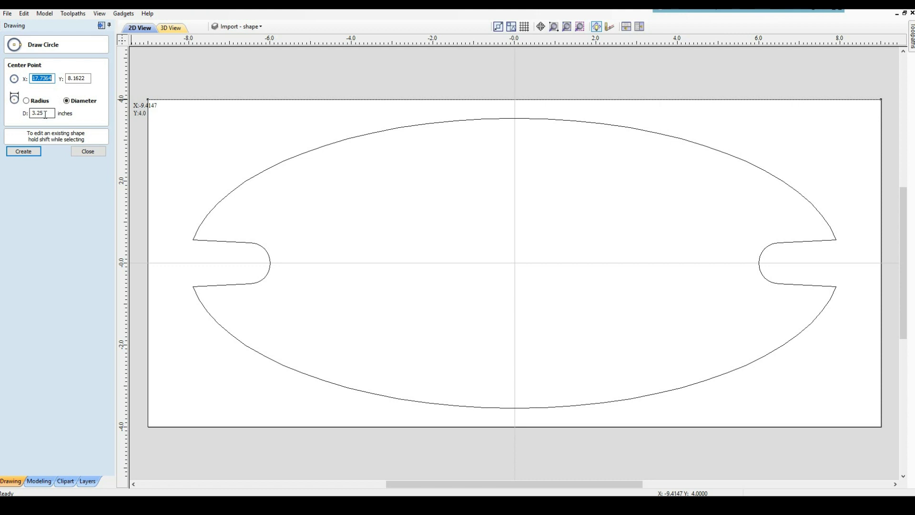
pyautogui.moveTo(47, 113); pyautogui.dragTo(21, 115)
pyautogui.write('2.25')
pyautogui.click(23, 151)
pyautogui.scroll(-4, 406, 285)
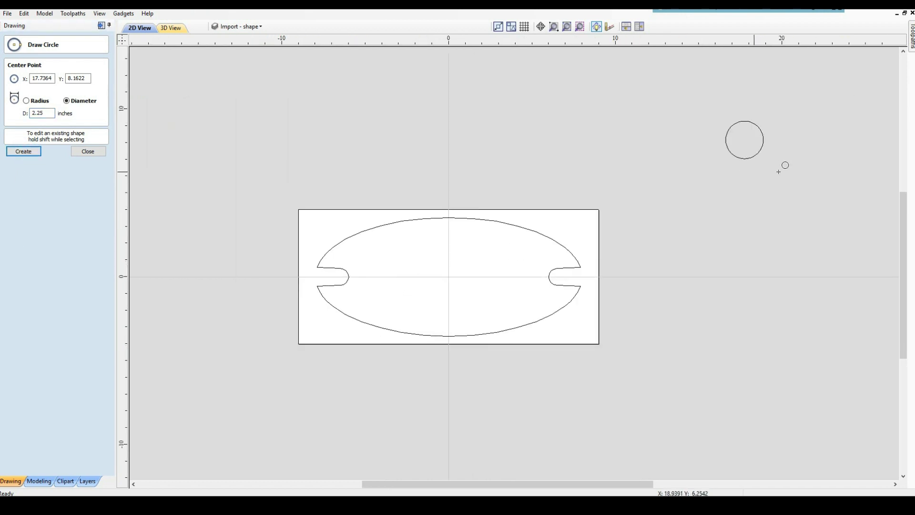
pyautogui.click(76, 154)
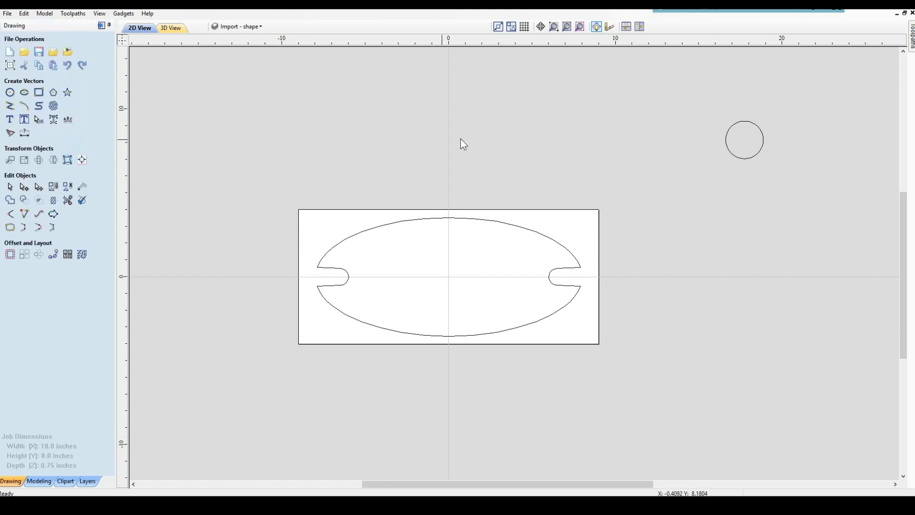
# Step: Replace the circle lying off the material with a 2.25-inch-diameter one centered at X 0, Y 0
pyautogui.click(730, 151)
pyautogui.press('Delete')
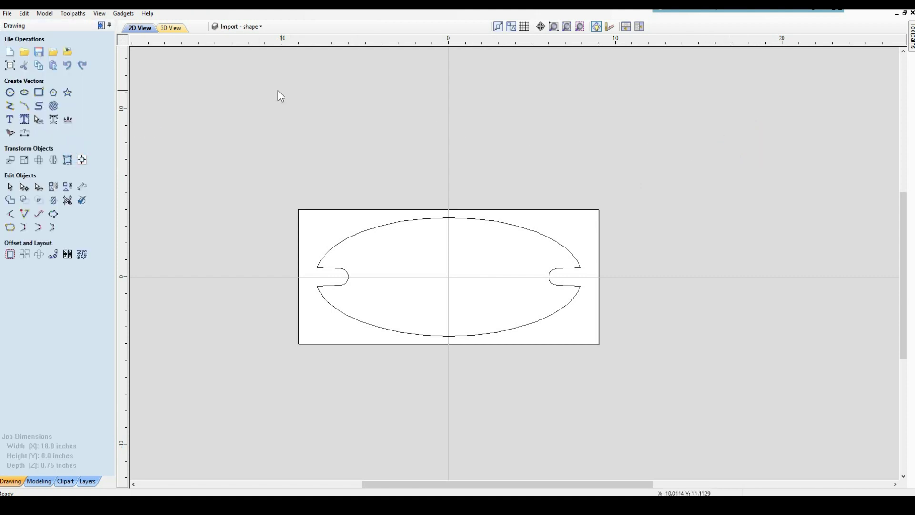
pyautogui.click(9, 92)
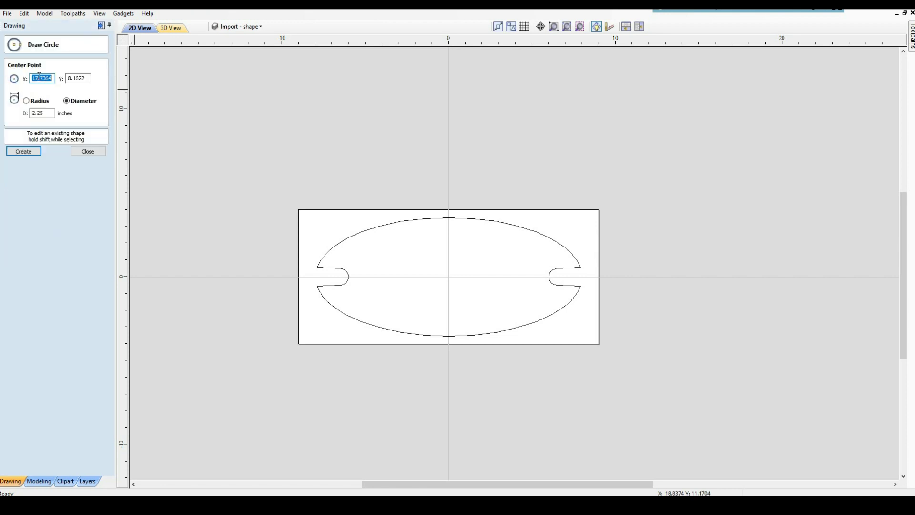
pyautogui.write('0')
pyautogui.click(69, 78)
pyautogui.click(69, 78)
pyautogui.doubleClick(69, 78)
pyautogui.write('0')
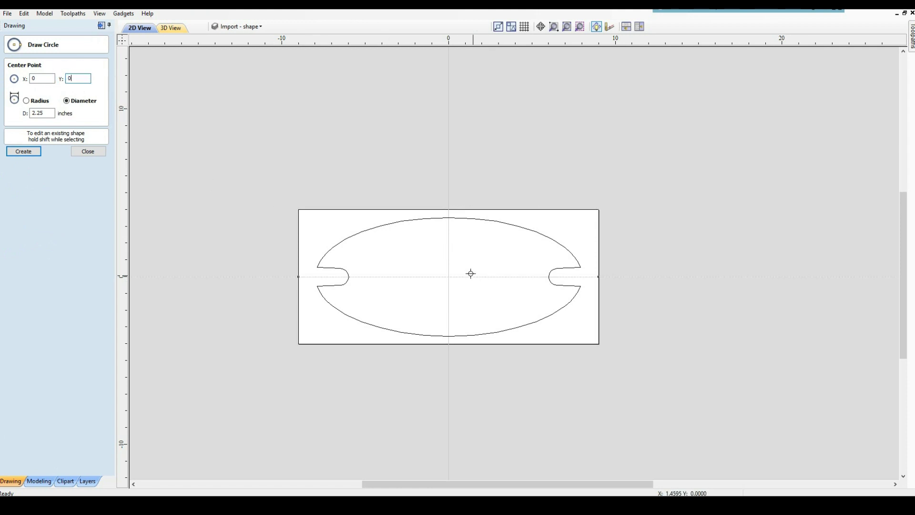
pyautogui.click(26, 151)
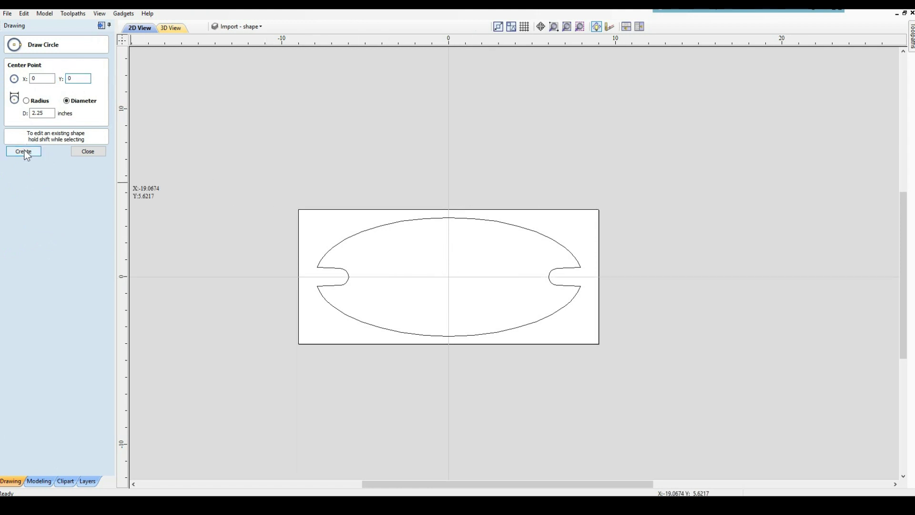
pyautogui.click(89, 151)
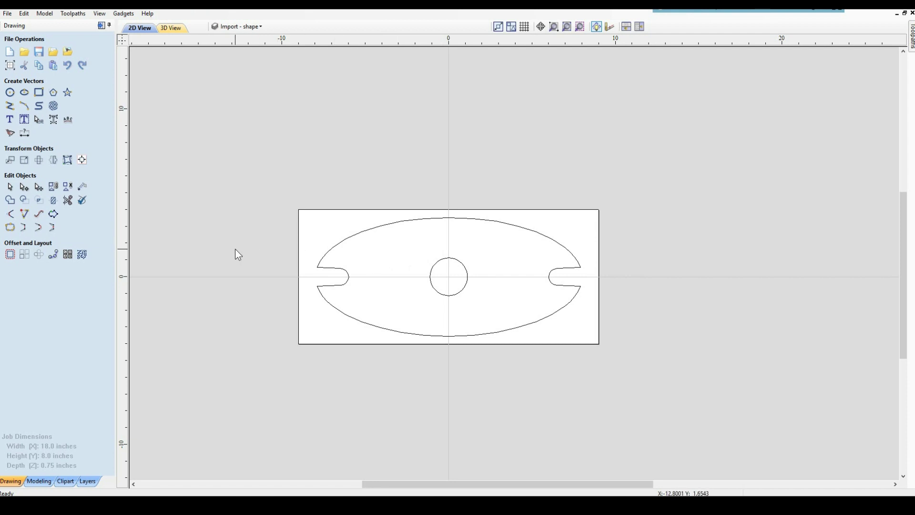
# Step: Add the text "Happy Birthday!" above the circle and enlarge it to a text height of about 0.83 inches
pyautogui.click(22, 121)
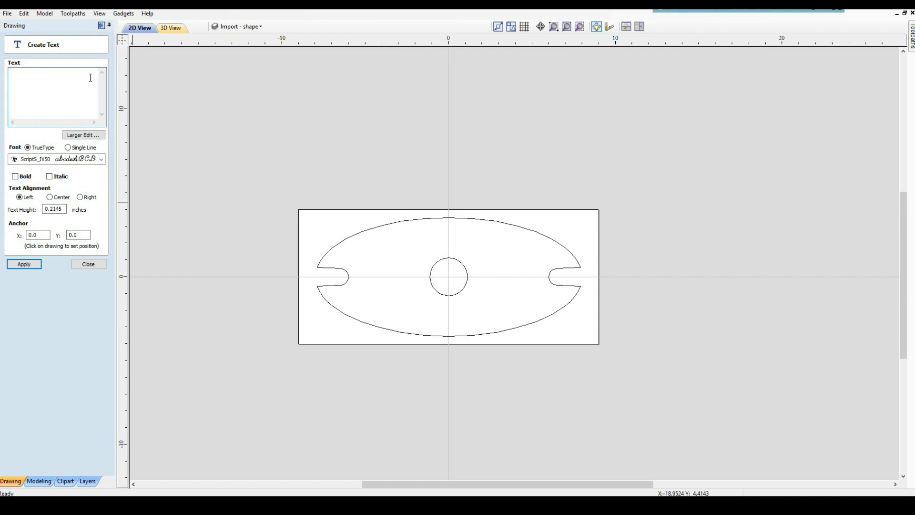
pyautogui.write('Happy Birthday!')
pyautogui.click(23, 264)
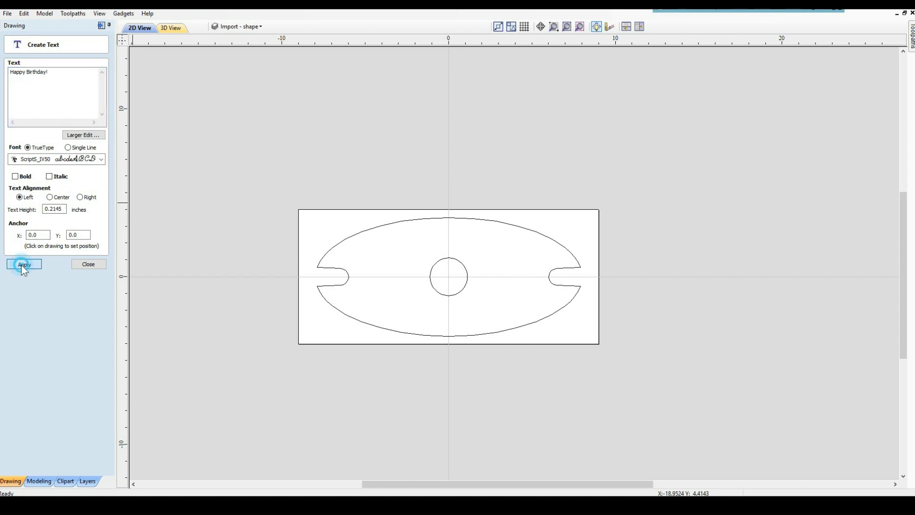
pyautogui.click(476, 276)
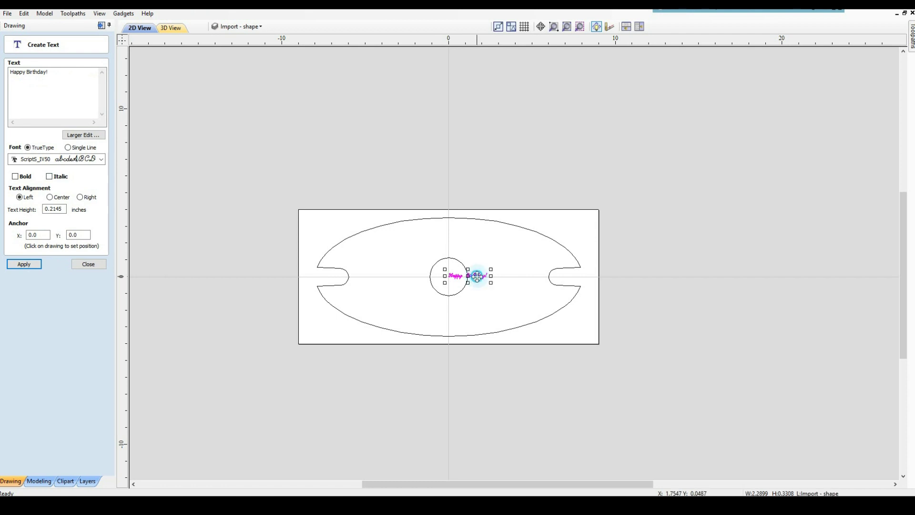
pyautogui.moveTo(477, 276); pyautogui.dragTo(409, 225)
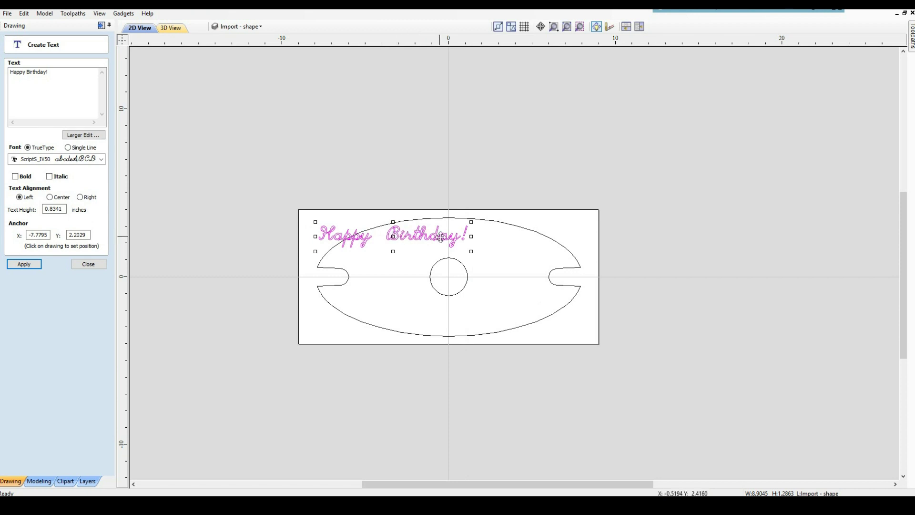
pyautogui.click(91, 261)
# Step: Center the "Happy Birthday!" text horizontally on the material and lower it slightly toward the circle
pyautogui.click(82, 160)
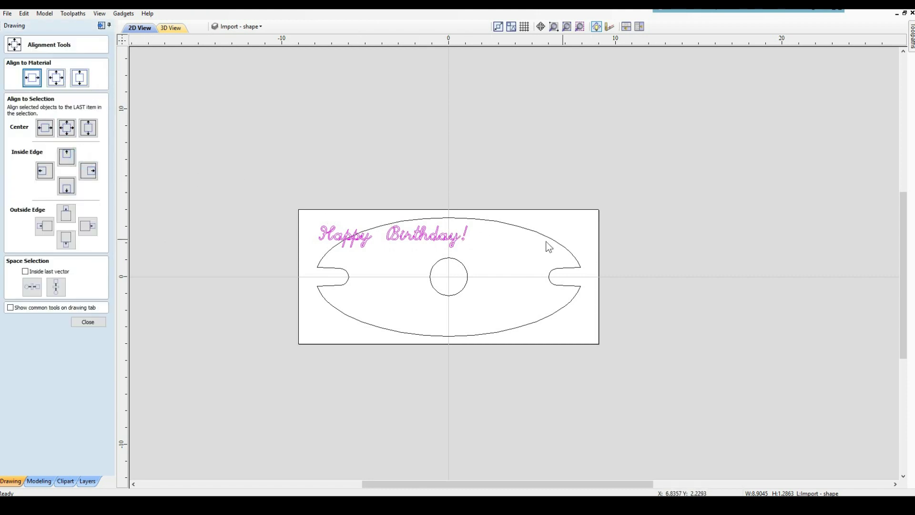
pyautogui.click(31, 79)
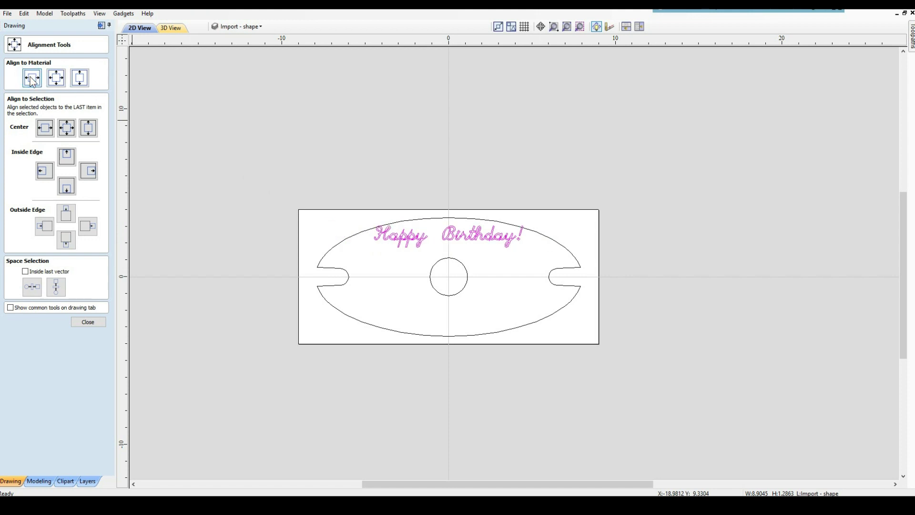
pyautogui.click(452, 233)
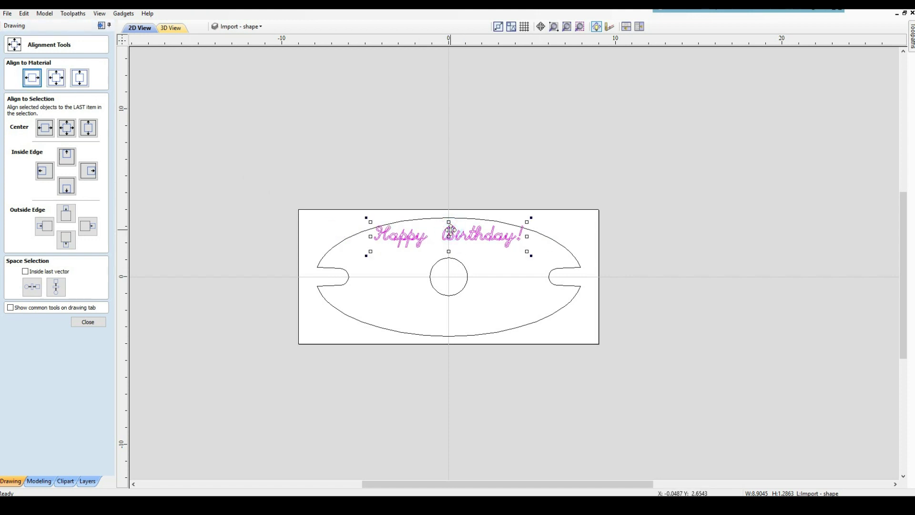
pyautogui.moveTo(451, 230); pyautogui.dragTo(449, 240)
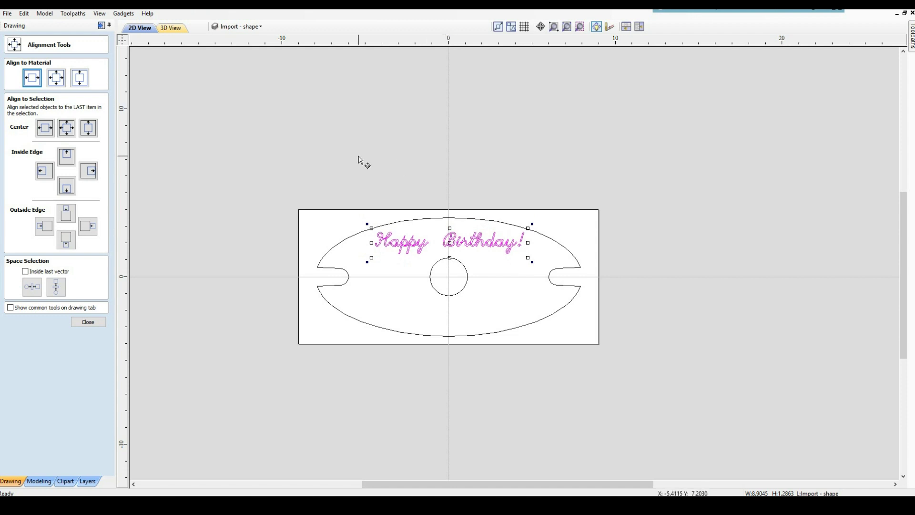
pyautogui.click(43, 79)
pyautogui.click(266, 132)
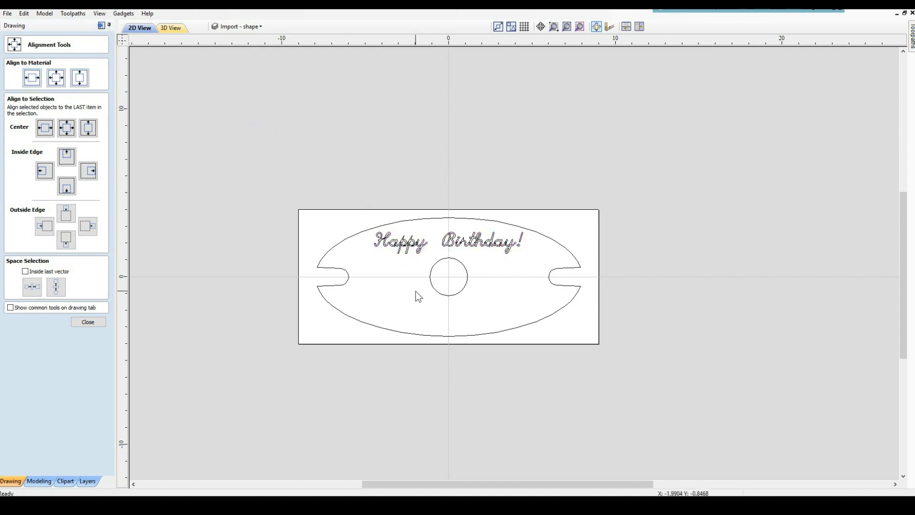
pyautogui.click(85, 321)
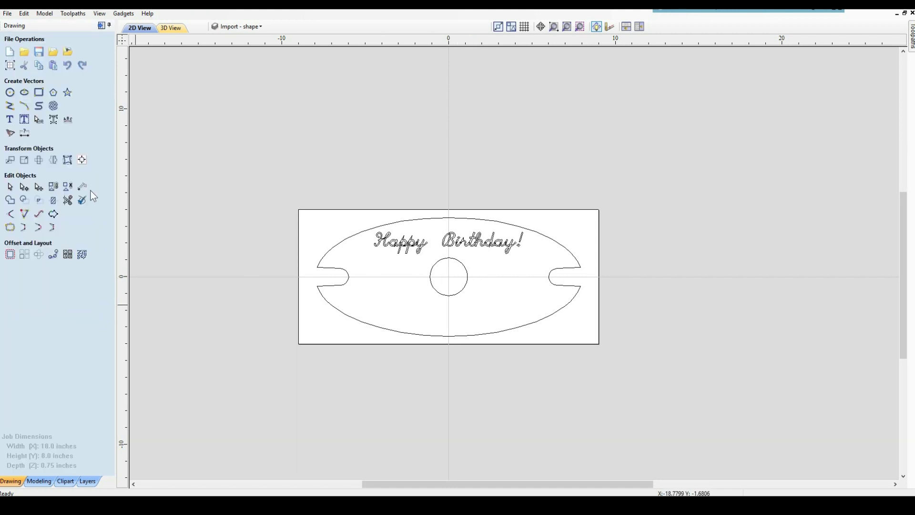
# Step: Create a second text object with the recipient's first name in the Arial font
pyautogui.click(10, 120)
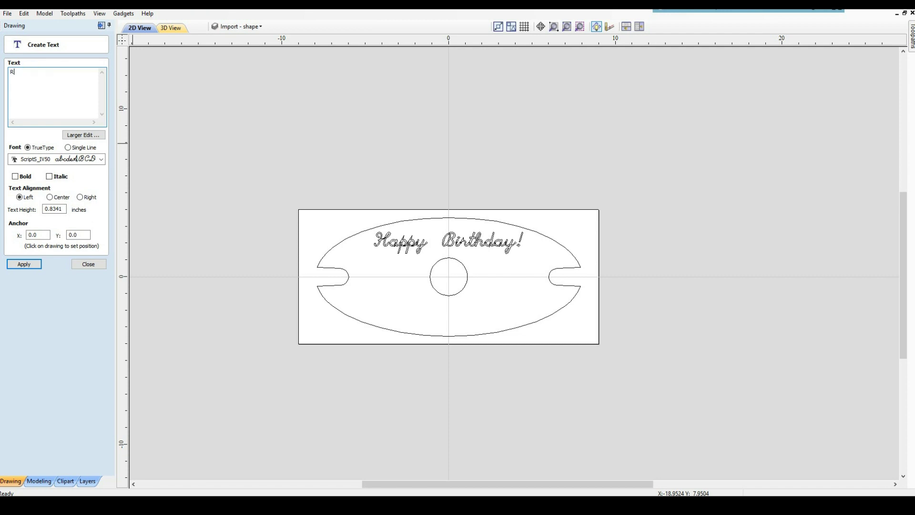
pyautogui.click(24, 264)
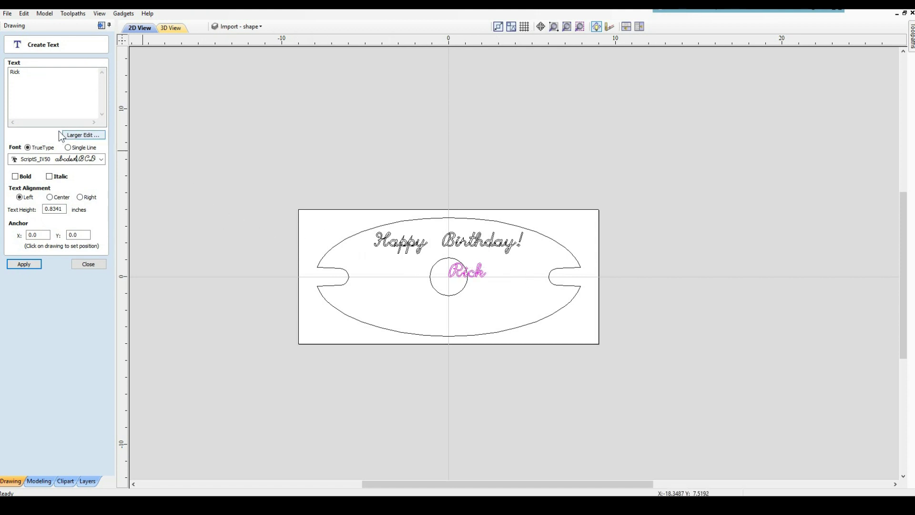
pyautogui.click(36, 159)
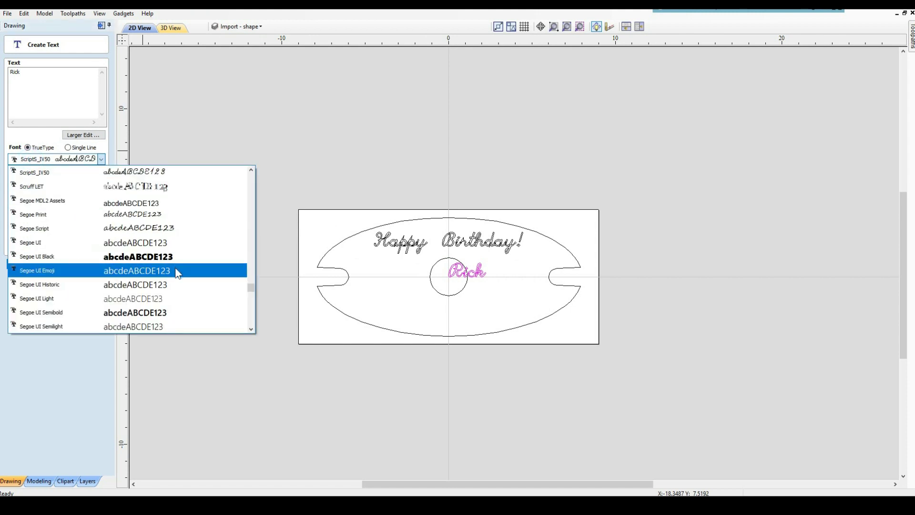
pyautogui.scroll(8, 174, 264)
pyautogui.moveTo(251, 282); pyautogui.dragTo(260, 190)
pyautogui.click(48, 211)
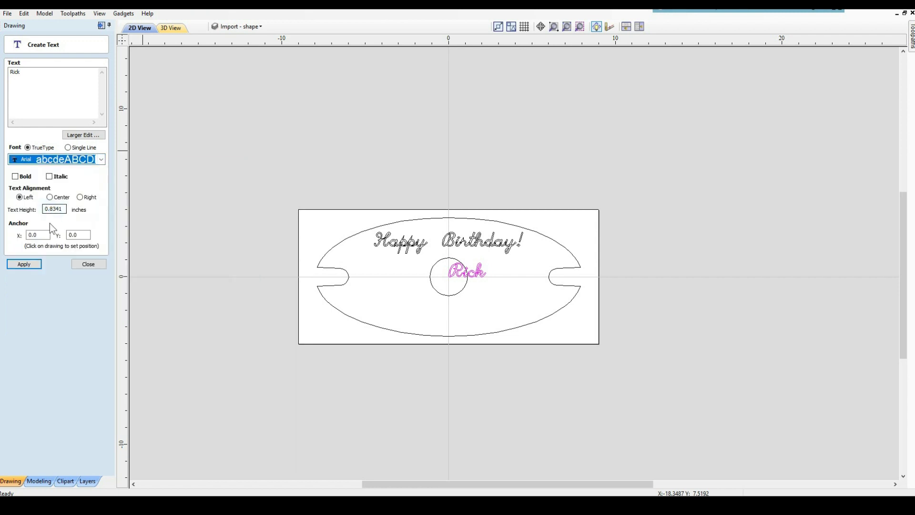
pyautogui.click(24, 264)
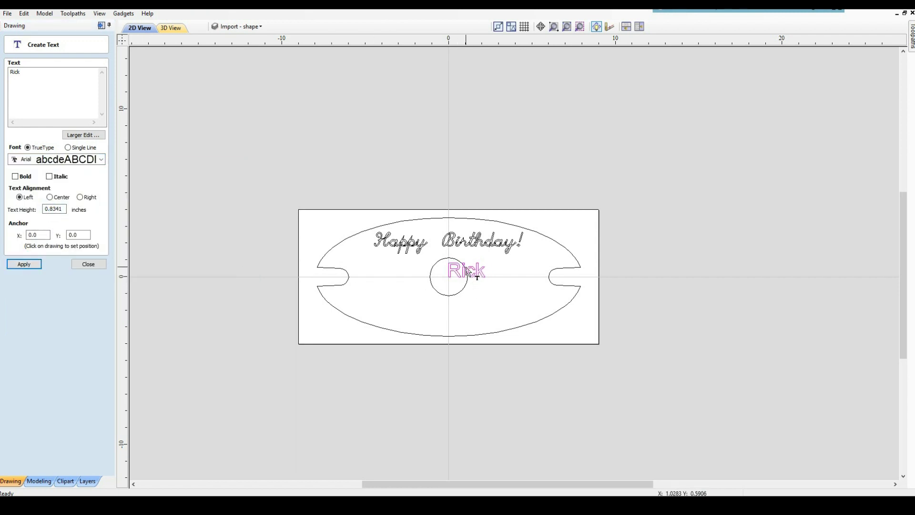
# Step: Move the name text below the circle and center it horizontally on the material
pyautogui.moveTo(466, 266); pyautogui.dragTo(450, 306)
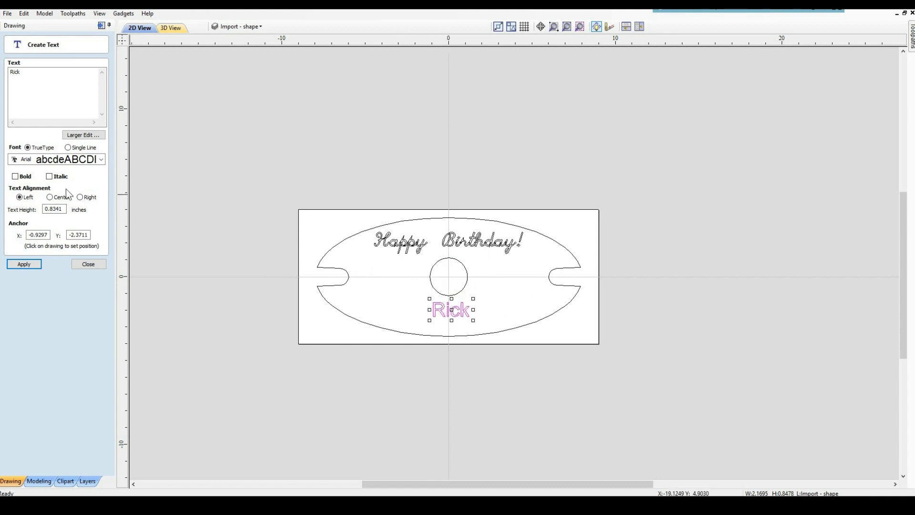
pyautogui.click(91, 264)
pyautogui.click(81, 160)
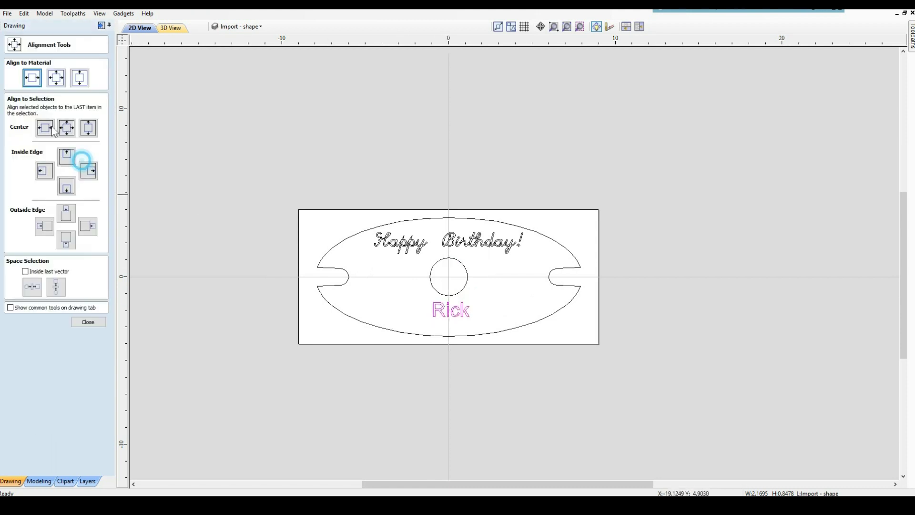
pyautogui.click(32, 77)
pyautogui.click(518, 299)
# Step: Enlarge the name text to about 3.64 by 1.42 inches and recenter it horizontally just below the circle
pyautogui.click(455, 307)
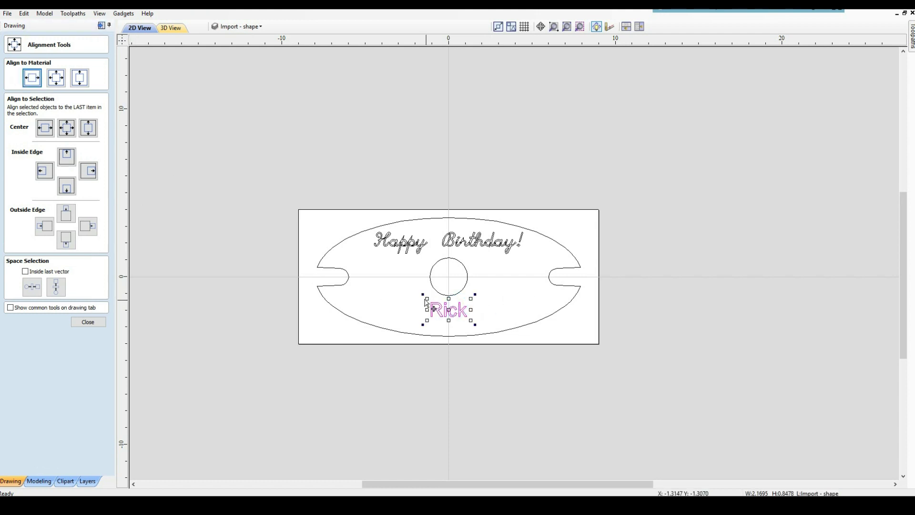
pyautogui.click(426, 299)
pyautogui.moveTo(425, 299); pyautogui.dragTo(398, 285)
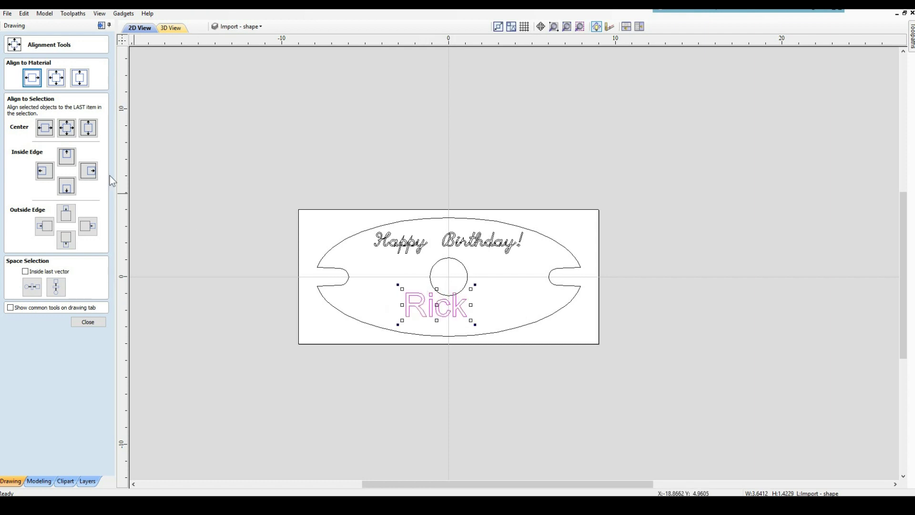
pyautogui.click(33, 84)
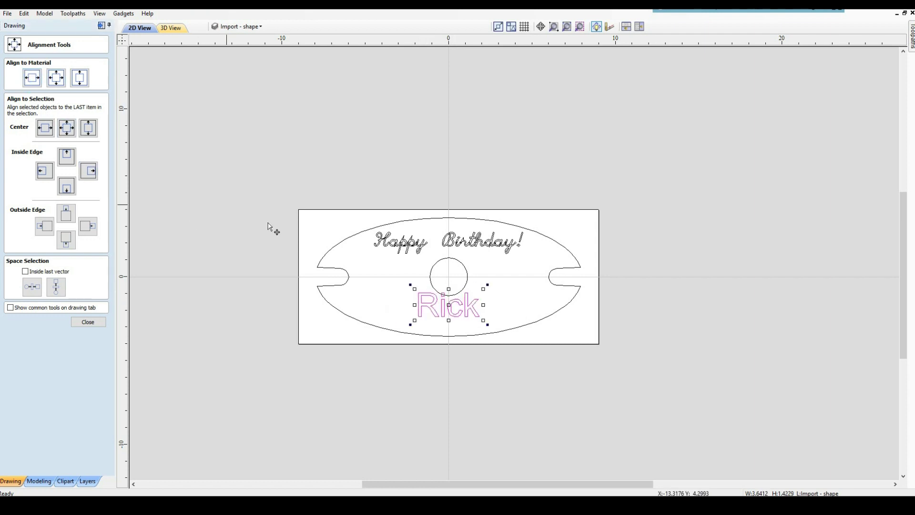
pyautogui.moveTo(451, 307); pyautogui.dragTo(454, 314)
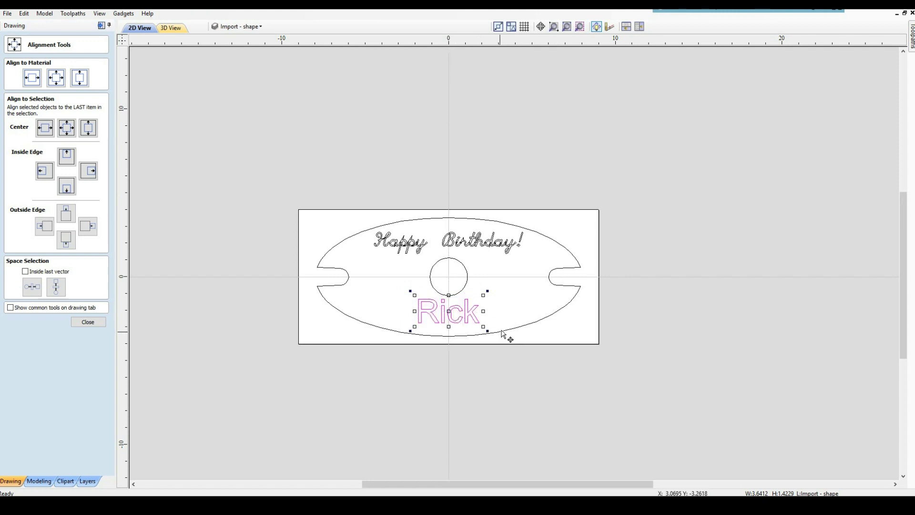
pyautogui.click(512, 309)
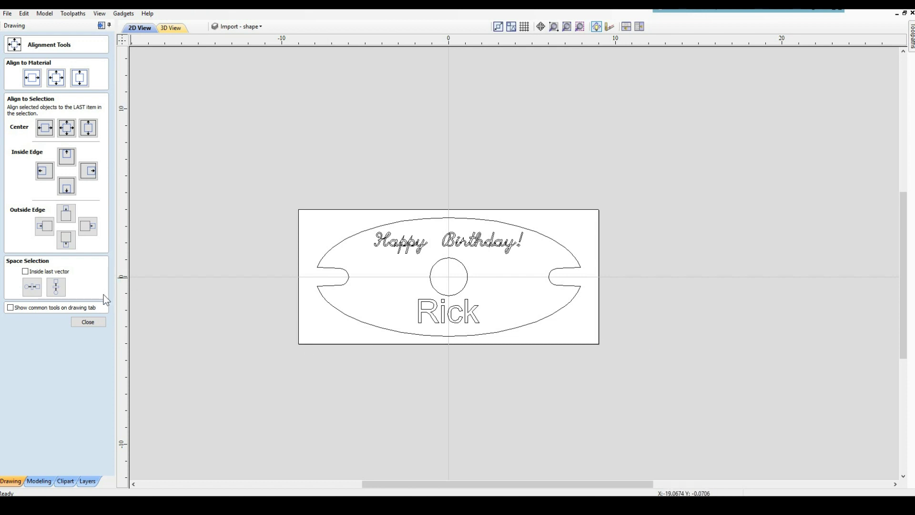
# Step: Delete the name text below the circle and the "Happy Birthday!" text above it
pyautogui.click(89, 321)
pyautogui.moveTo(400, 288); pyautogui.dragTo(533, 353)
pyautogui.press('Delete')
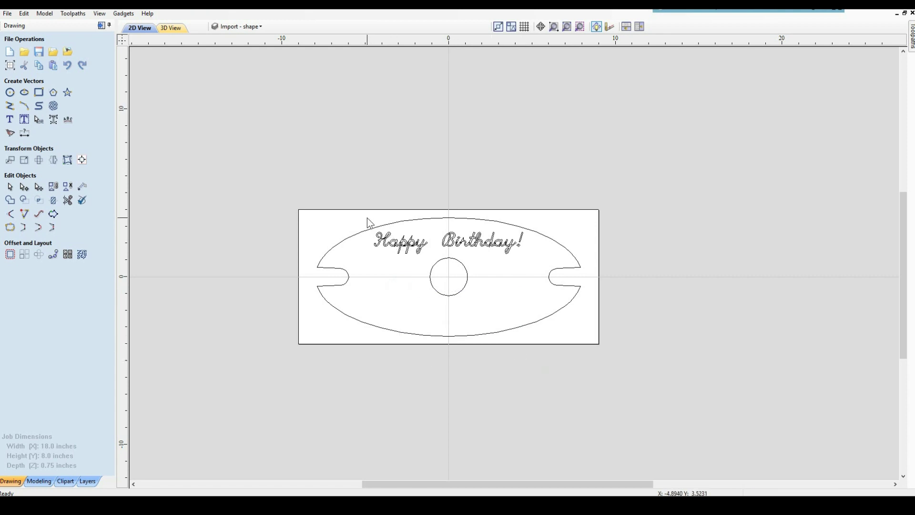
pyautogui.moveTo(363, 212); pyautogui.dragTo(541, 274)
pyautogui.press('Delete')
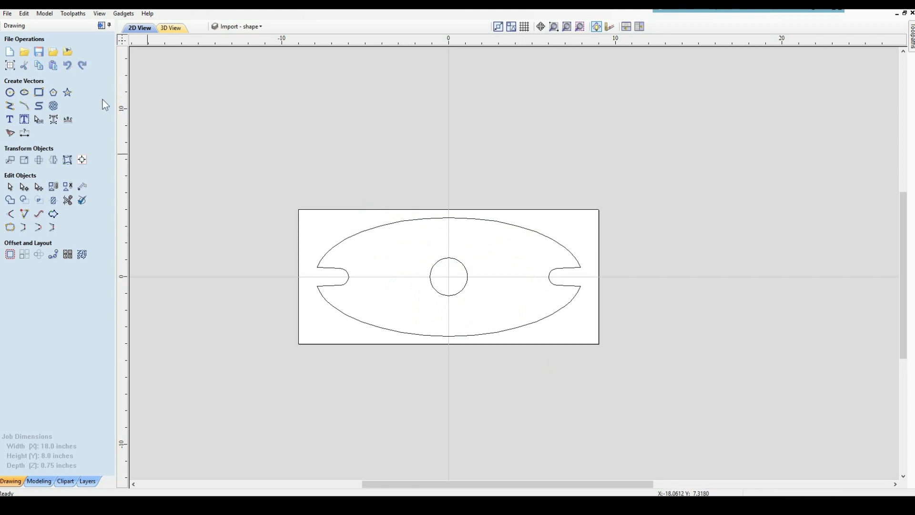
# Step: Close the current drawing without saving and open the recent file "Simple Wine bottle holders.crv"
pyautogui.click(911, 14)
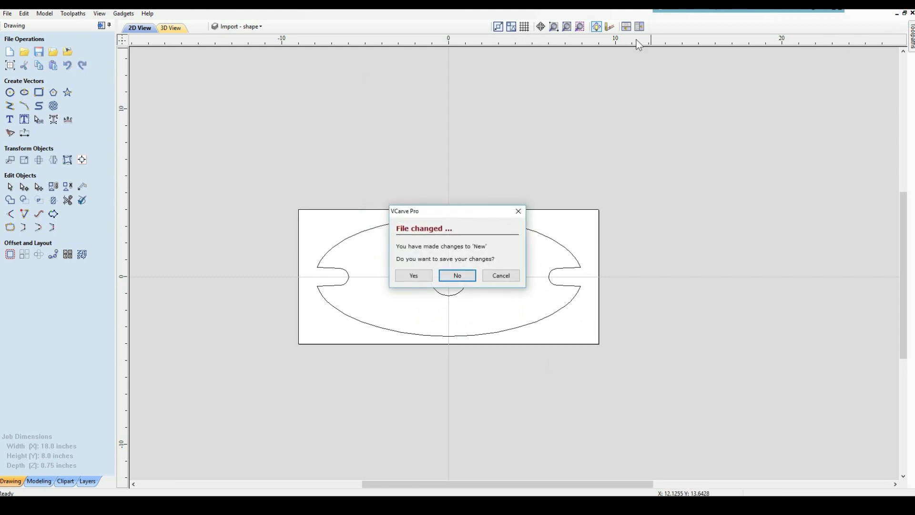
pyautogui.click(460, 275)
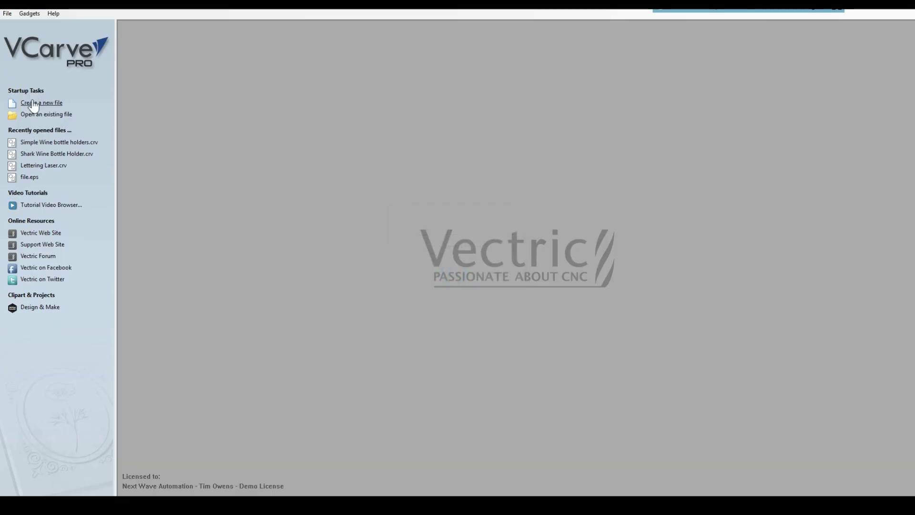
pyautogui.click(38, 143)
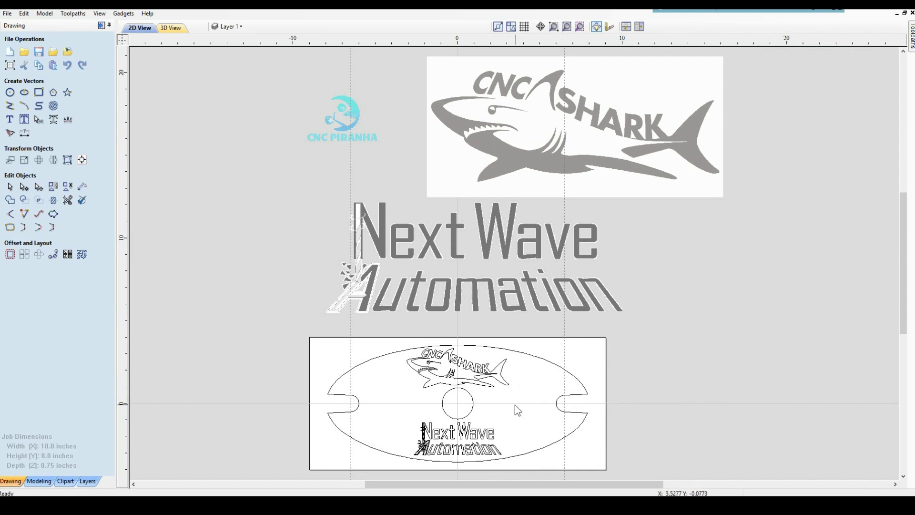
# Step: Examine the holder outline, its center hole and the CNC Shark and Next Wave Automation logos up close
pyautogui.scroll(-2, 485, 400)
pyautogui.scroll(3, 488, 409)
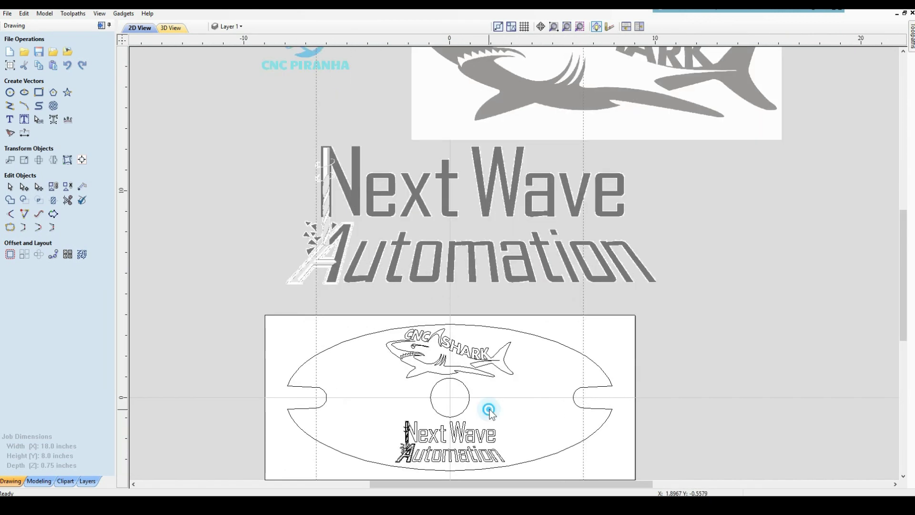
pyautogui.scroll(2, 505, 359)
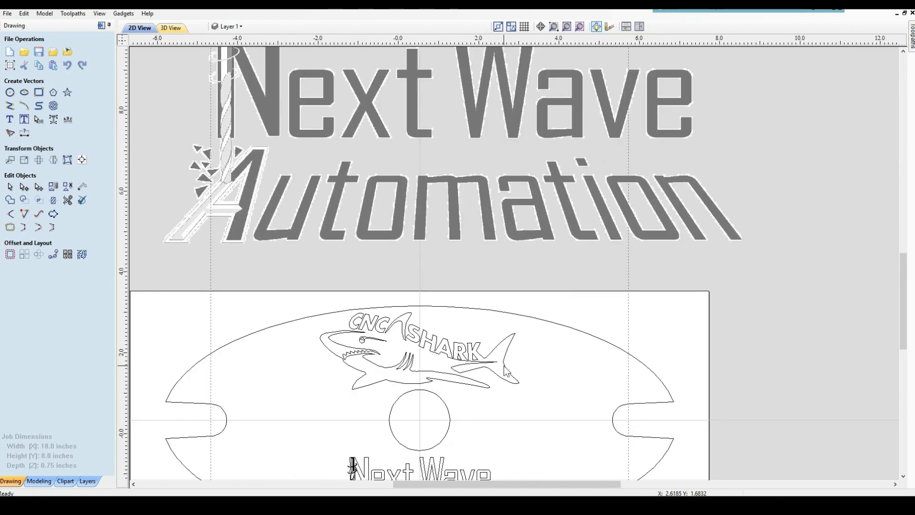
pyautogui.scroll(2, 505, 363)
pyautogui.moveTo(906, 320); pyautogui.dragTo(905, 357)
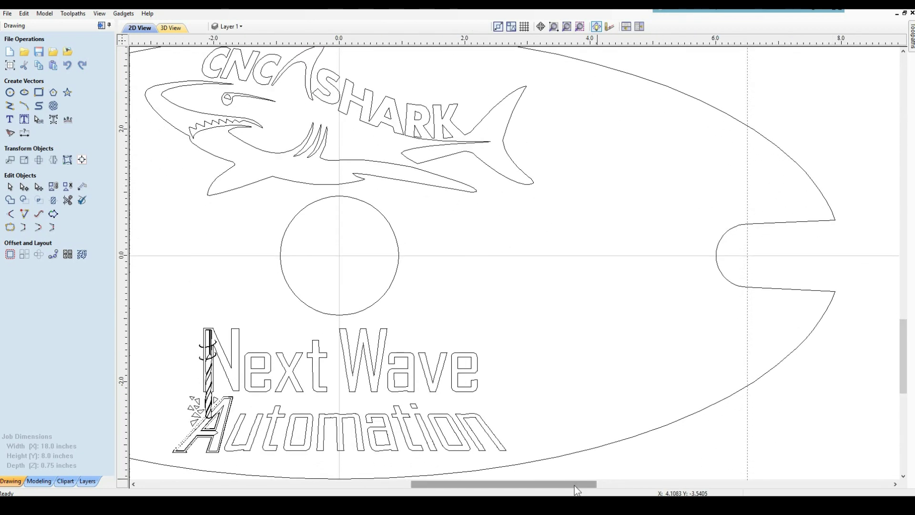
pyautogui.moveTo(574, 485); pyautogui.dragTo(537, 485)
pyautogui.scroll(-4, 568, 368)
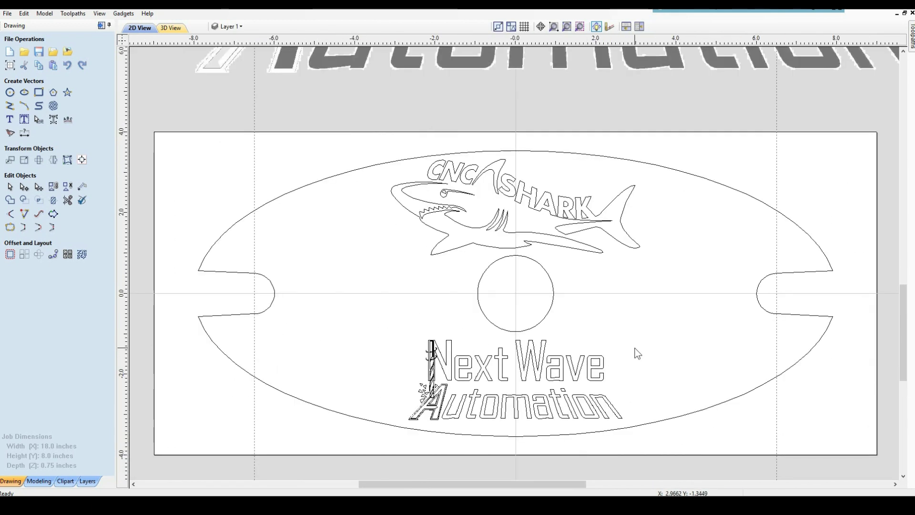
pyautogui.scroll(-1, 633, 351)
# Step: Delete the CNC Shark and Next Wave Automation logos inside the oval outline and undo both deletions
pyautogui.moveTo(536, 183); pyautogui.dragTo(683, 302)
pyautogui.press('Delete')
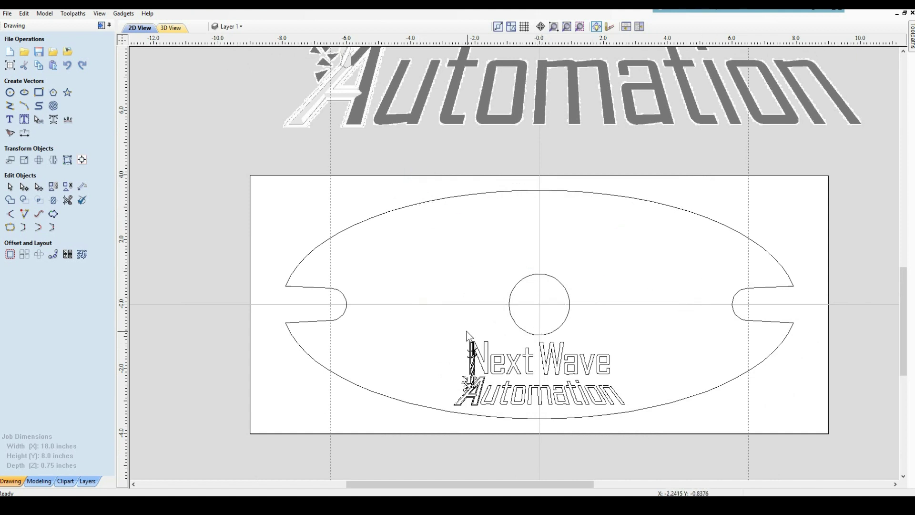
pyautogui.moveTo(440, 327); pyautogui.dragTo(645, 440)
pyautogui.press('Delete')
pyautogui.scroll(1, 630, 396)
pyautogui.scroll(-2, 630, 397)
pyautogui.scroll(1, 630, 396)
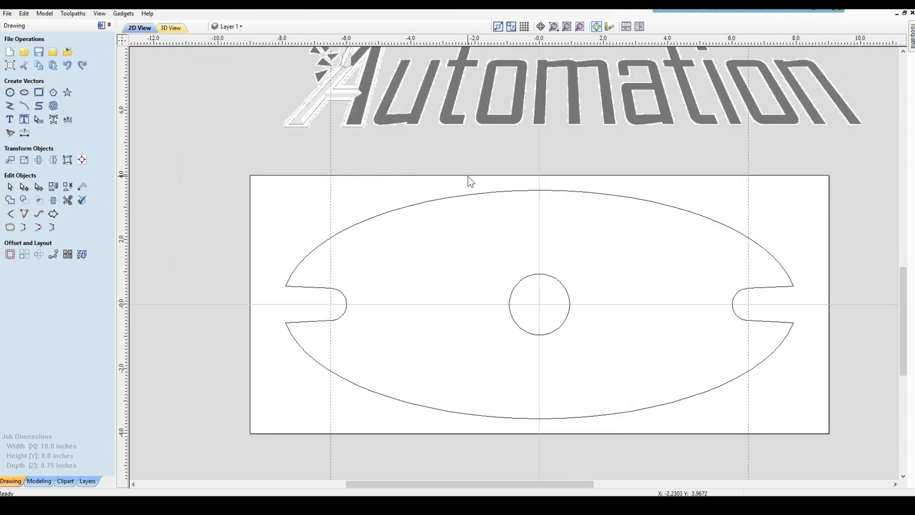
pyautogui.click(67, 65)
pyautogui.click(67, 65)
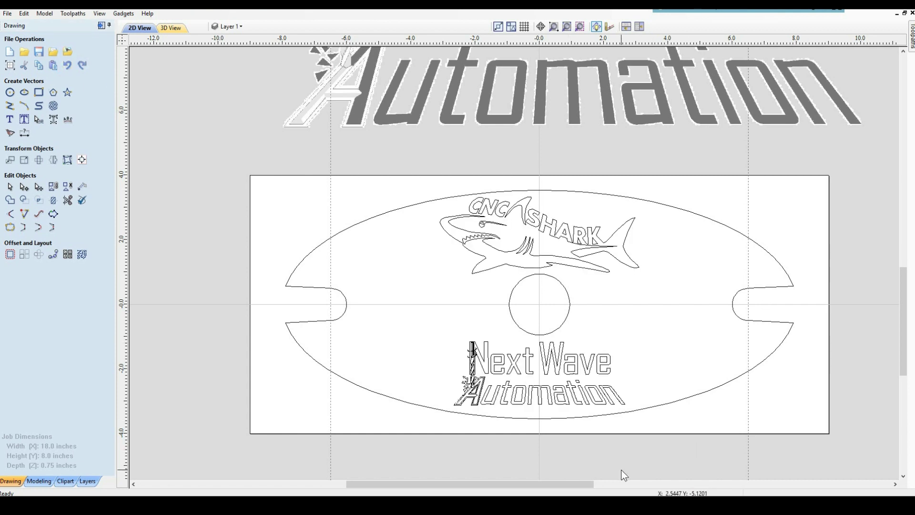
# Step: Keep the toolpath list pinned open and check the Simple Wine Profile and Simple Wine Hole toolpaths individually in the drawing
pyautogui.moveTo(585, 484); pyautogui.dragTo(634, 484)
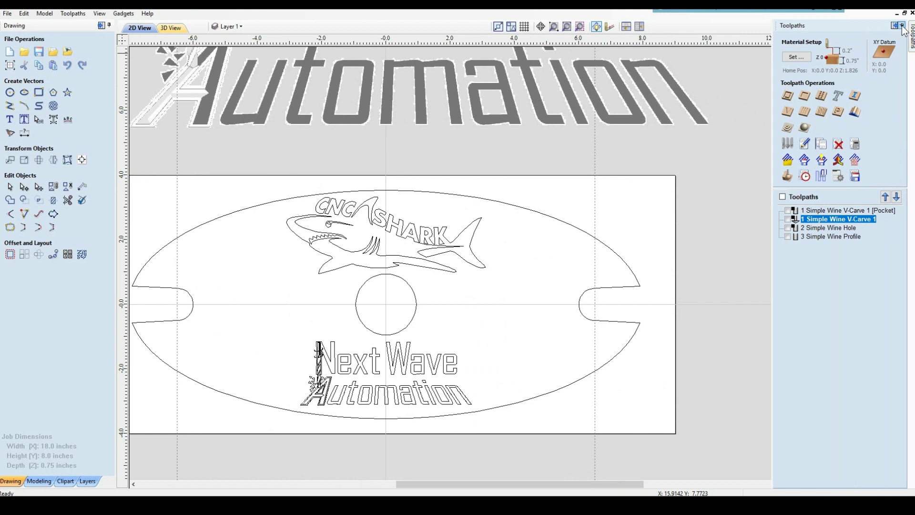
pyautogui.click(902, 25)
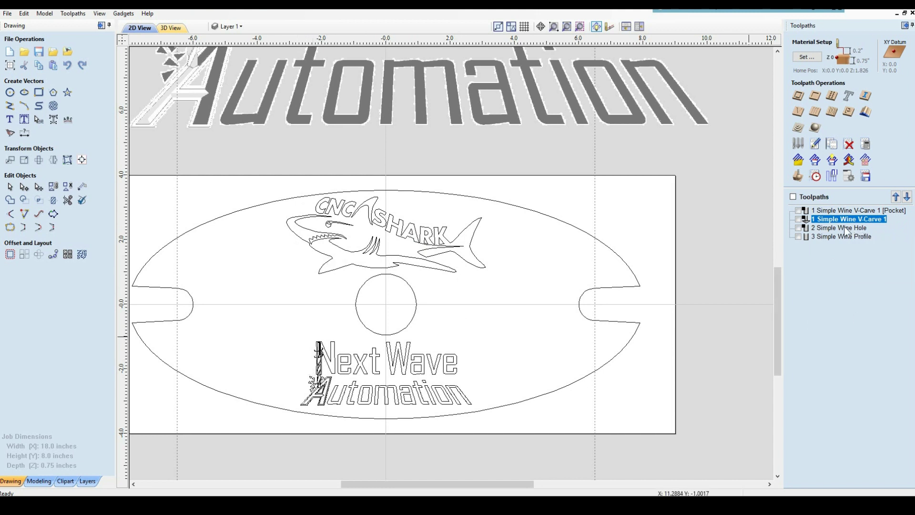
pyautogui.moveTo(843, 233)
pyautogui.click(799, 237)
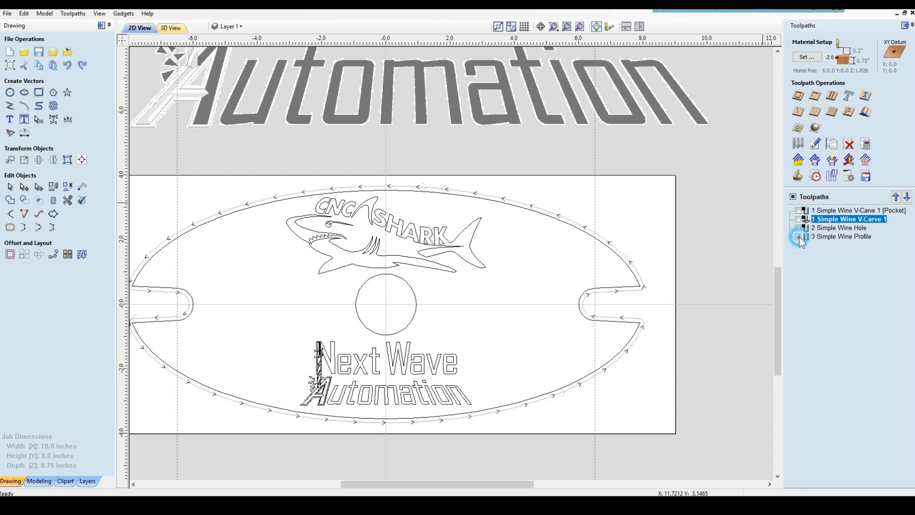
pyautogui.click(799, 237)
pyautogui.click(798, 228)
pyautogui.click(799, 228)
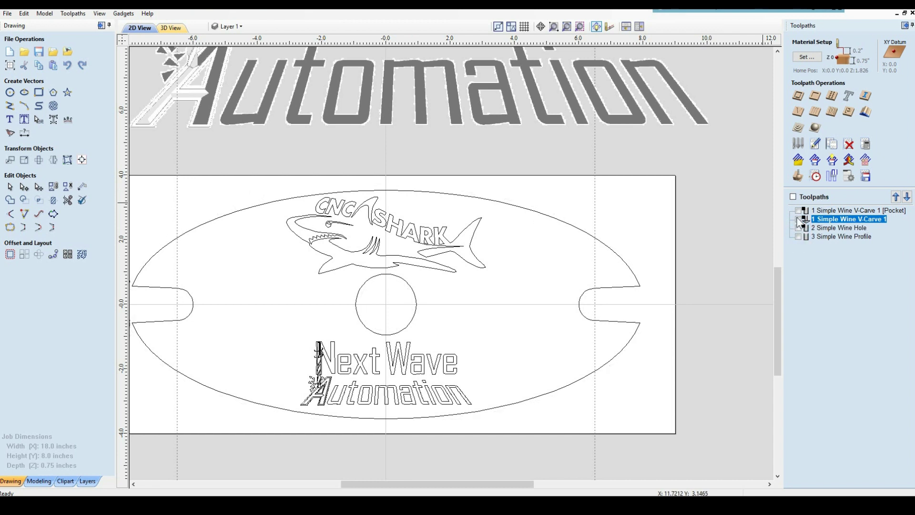
# Step: Display the Simple Wine V-Carve 1, Hole and Profile toolpaths together for review and hide all of them again
pyautogui.click(798, 219)
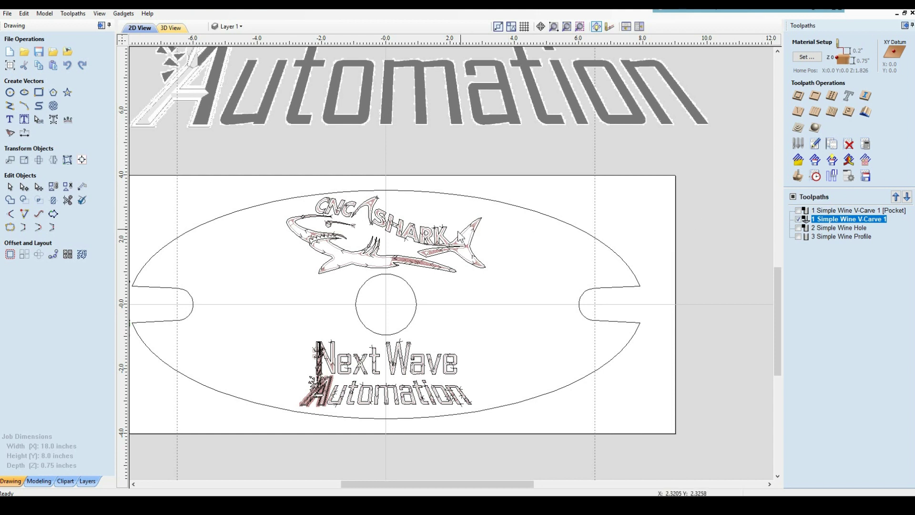
pyautogui.click(798, 228)
pyautogui.click(798, 237)
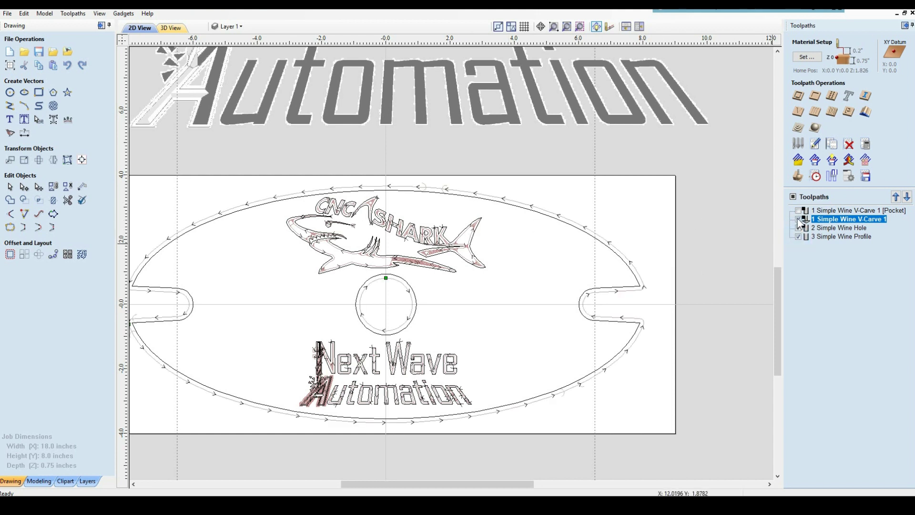
pyautogui.click(798, 219)
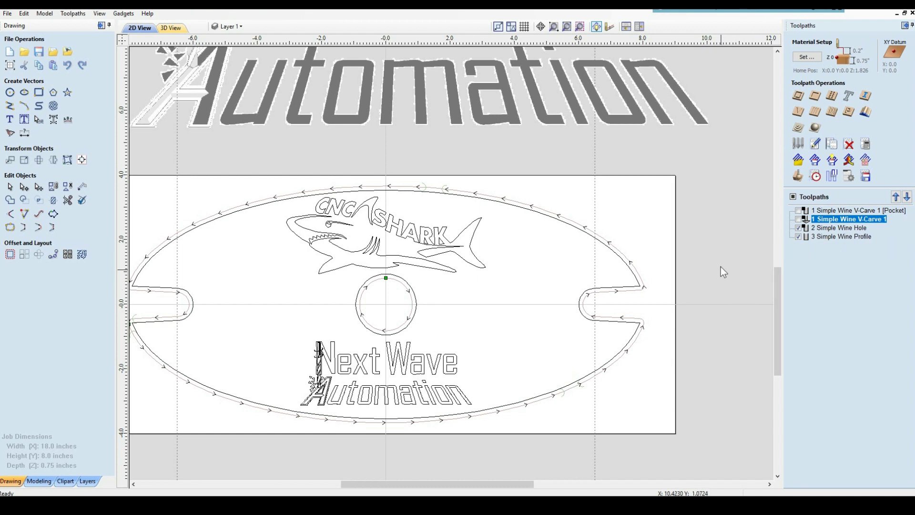
pyautogui.click(798, 228)
pyautogui.click(799, 236)
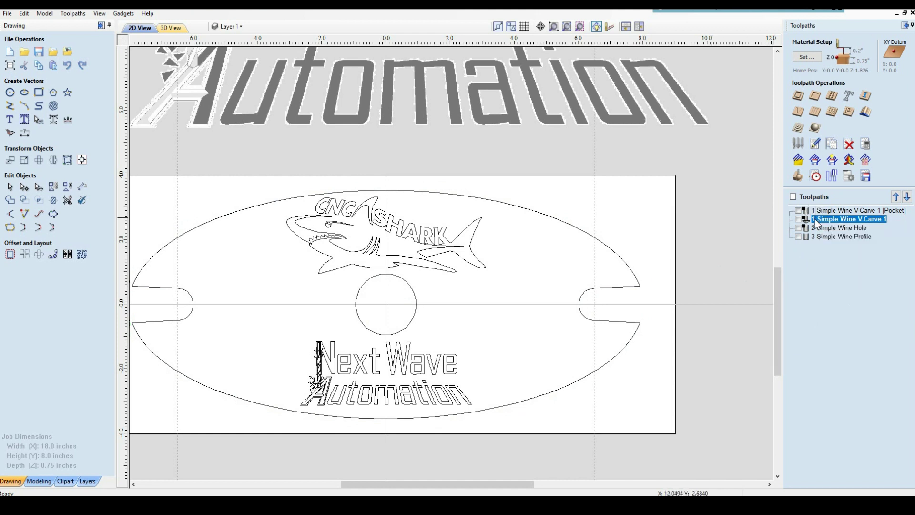
# Step: Start a V-Carve toolpath for the CNC Shark and Next Wave Automation logos with a flat depth of 0.15 inches
pyautogui.moveTo(265, 187); pyautogui.dragTo(519, 292)
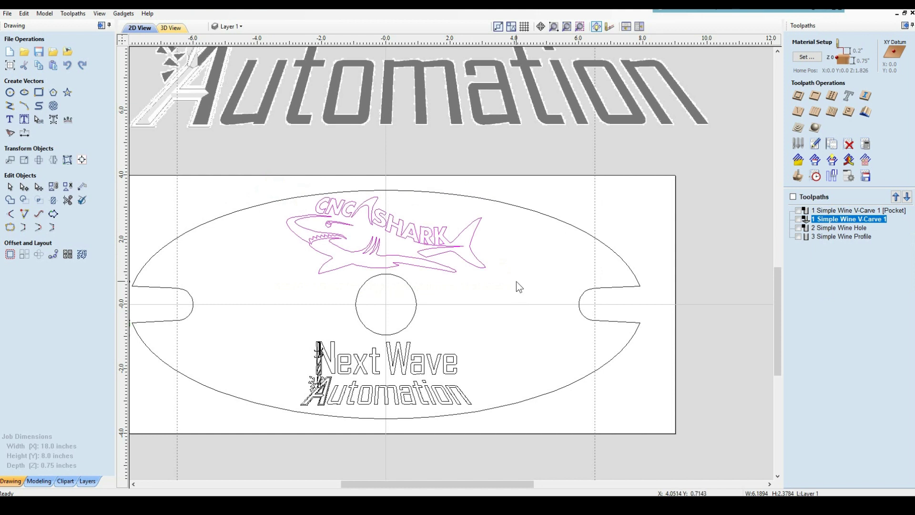
pyautogui.moveTo(282, 323); pyautogui.dragTo(496, 435)
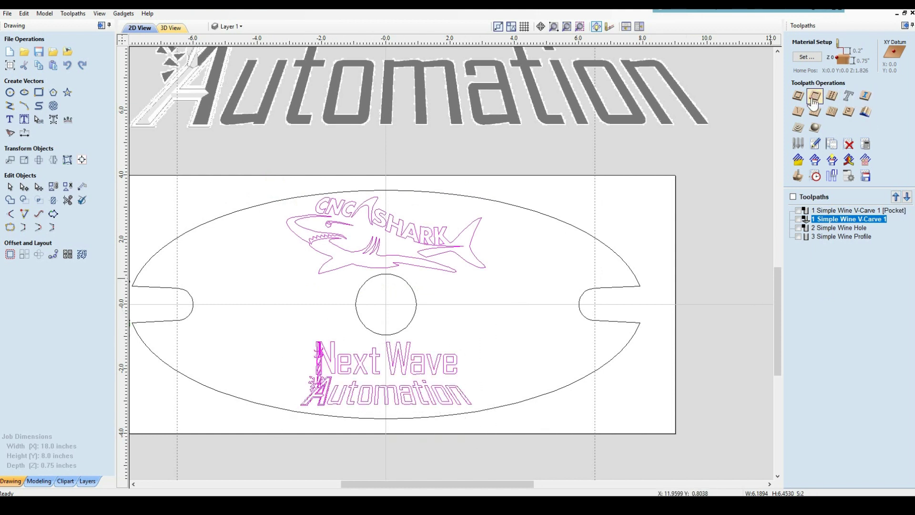
pyautogui.click(800, 114)
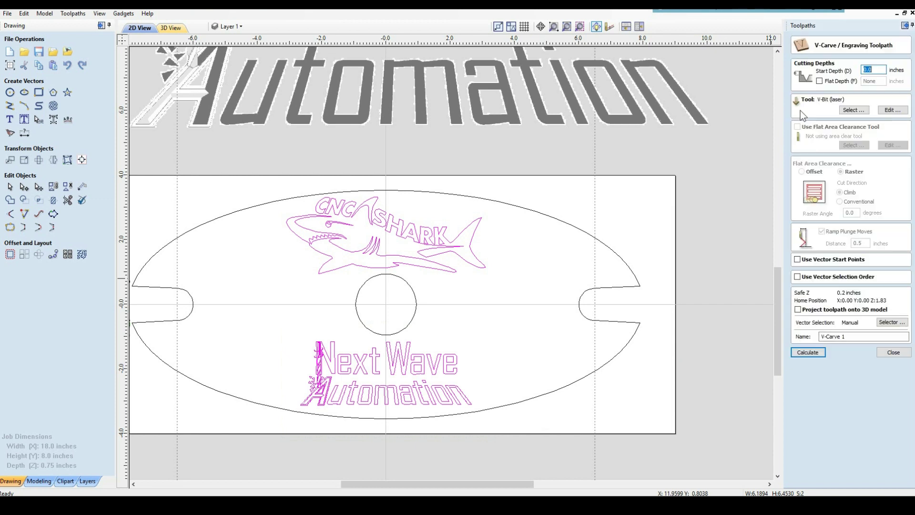
pyautogui.click(820, 82)
pyautogui.click(875, 82)
pyautogui.write('0.3')
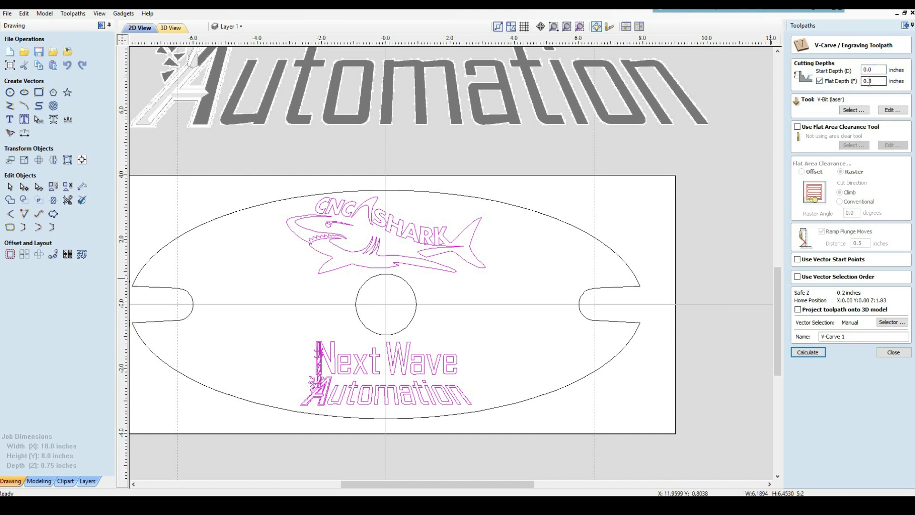
pyautogui.moveTo(869, 82); pyautogui.dragTo(891, 86)
# Step: Assign the imperial V-Bit (60 deg 0.25") as the carving tool for the logo toolpath
pyautogui.click(848, 111)
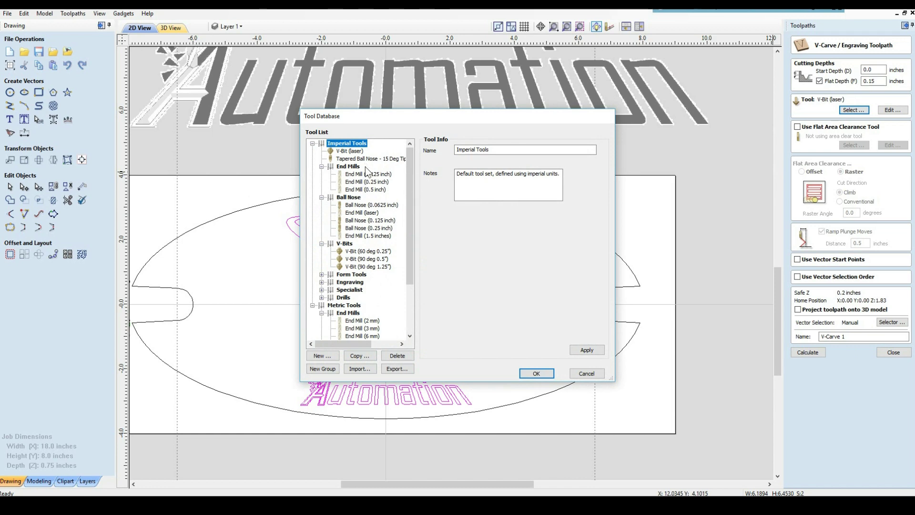
pyautogui.click(355, 251)
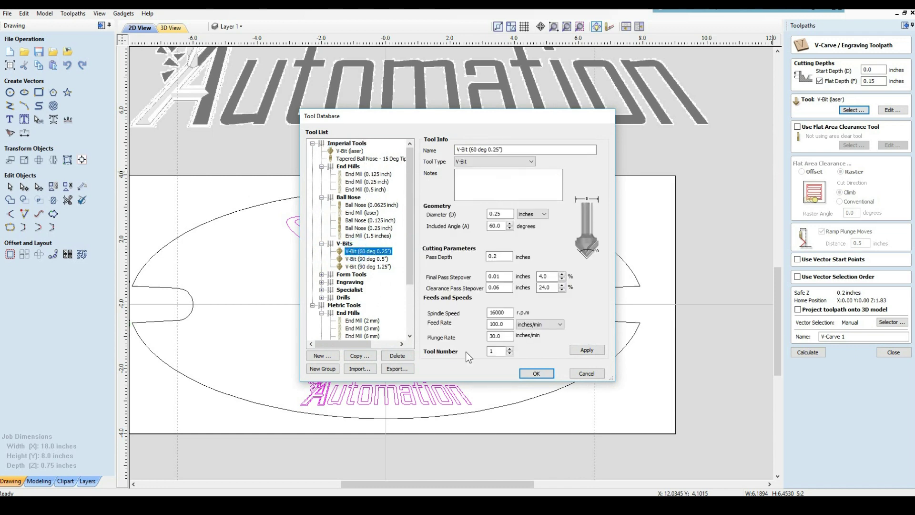
pyautogui.click(536, 373)
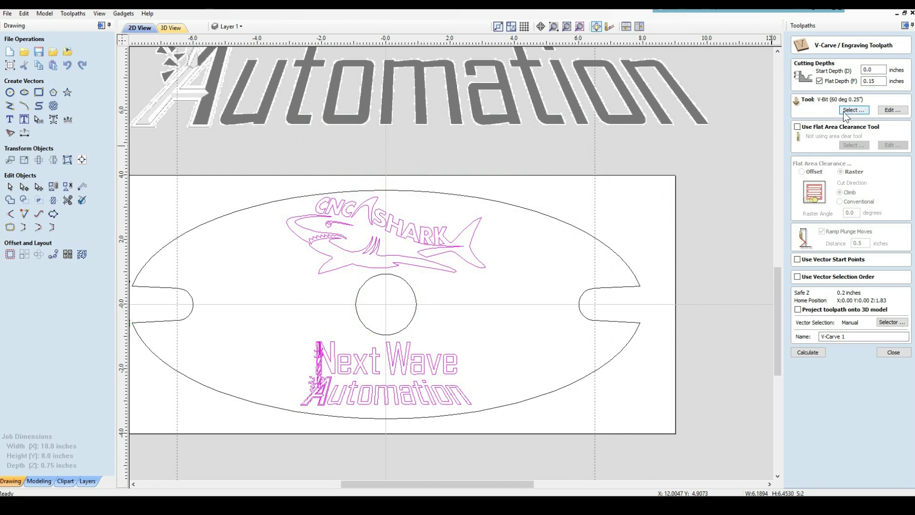
# Step: Enable flat area clearance with the End Mill (0.125 inch) and calculate the V-Carve 1 toolpath
pyautogui.click(797, 127)
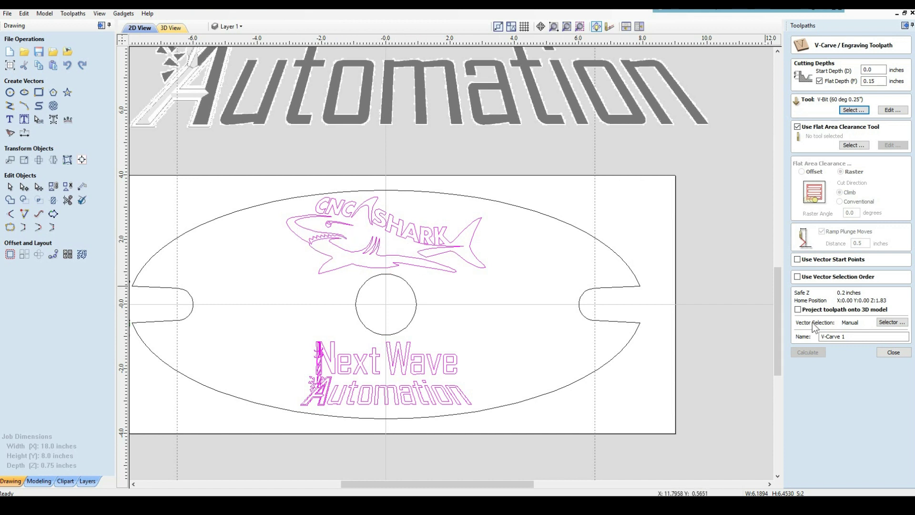
pyautogui.click(856, 146)
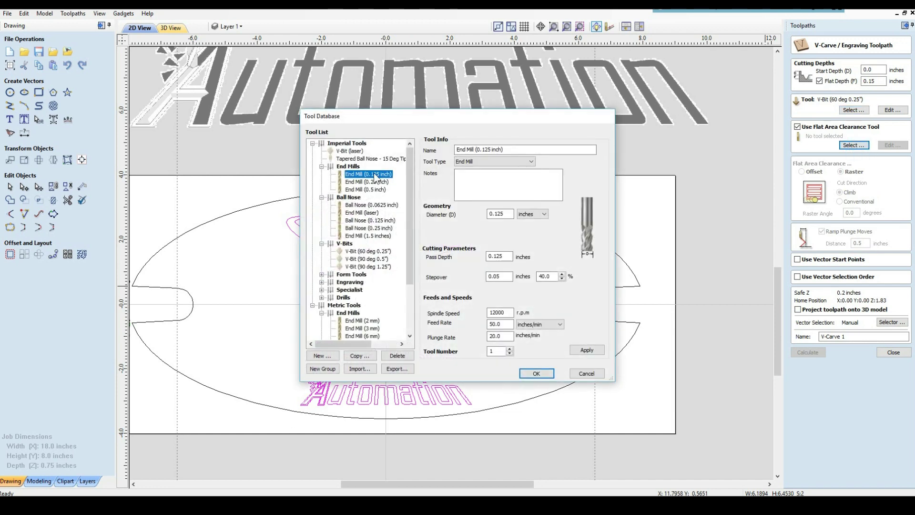
pyautogui.click(538, 374)
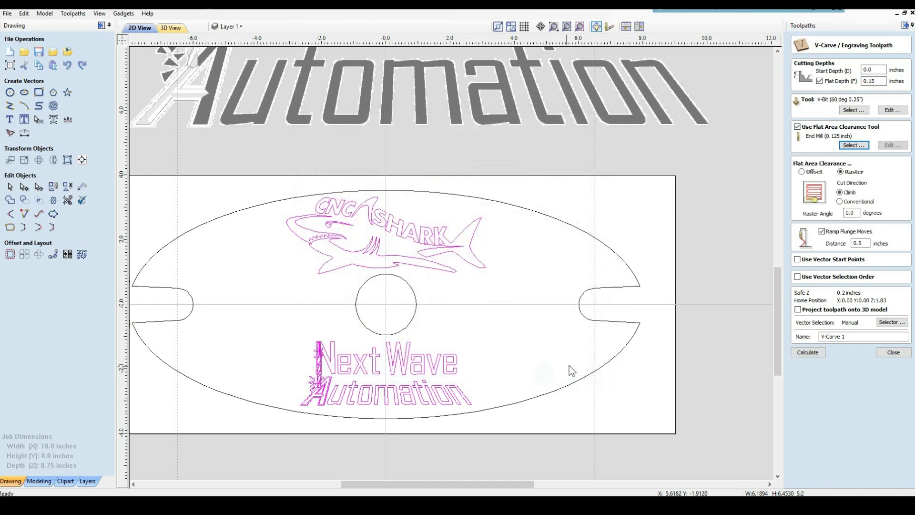
pyautogui.click(807, 352)
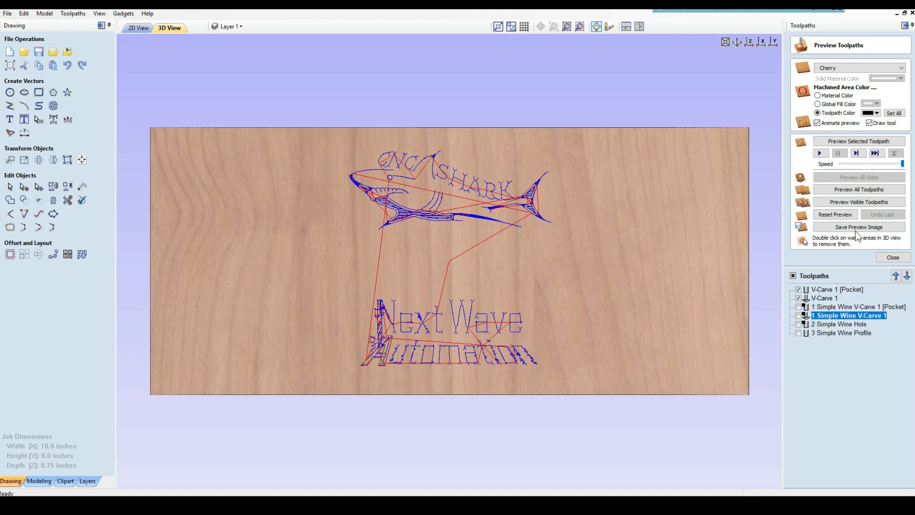
# Step: Simulate the visible V-carve toolpaths on a reset preview and examine the carved logos up close in 3D
pyautogui.click(847, 214)
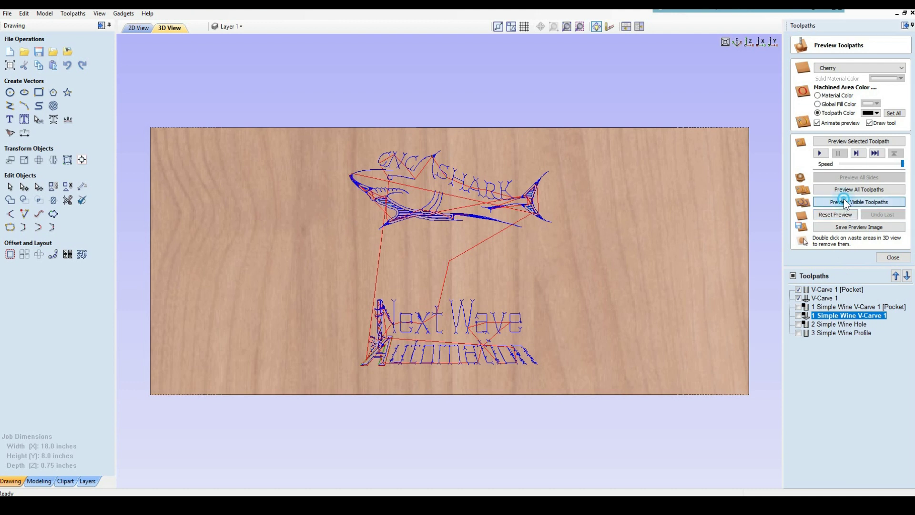
pyautogui.click(842, 200)
pyautogui.scroll(2, 378, 267)
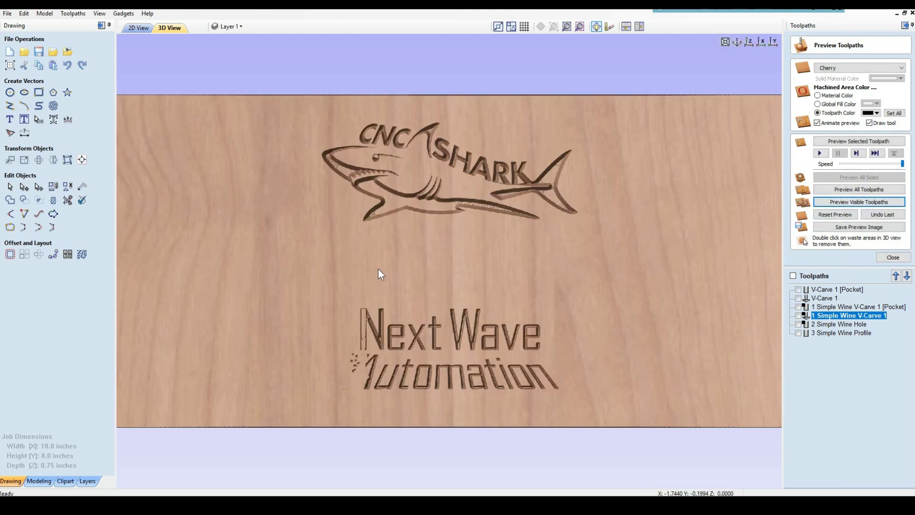
pyautogui.scroll(1, 443, 195)
pyautogui.scroll(-1, 441, 204)
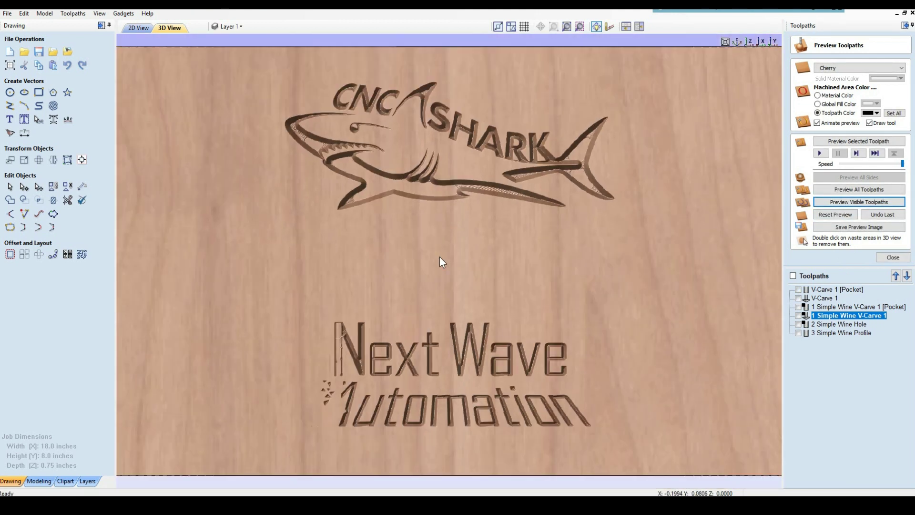
pyautogui.scroll(1, 422, 198)
pyautogui.moveTo(423, 197)
pyautogui.mouseDown()
pyautogui.moveTo(420, 176)
pyautogui.moveTo(447, 264)
pyautogui.moveTo(446, 221)
pyautogui.moveTo(460, 369)
pyautogui.mouseUp()
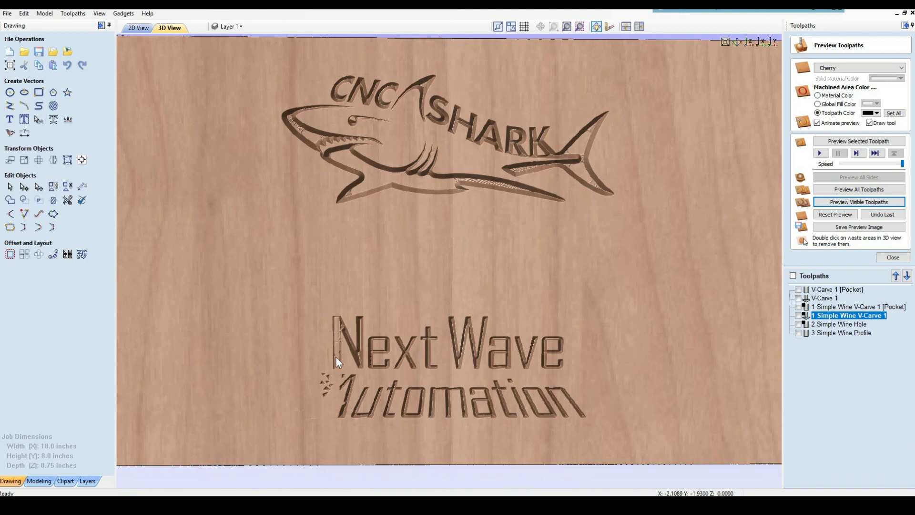
# Step: Recalculate the V-Carve 1 toolpath with a flat depth of 0.2 inches and simulate it on a reset preview
pyautogui.scroll(1, 343, 392)
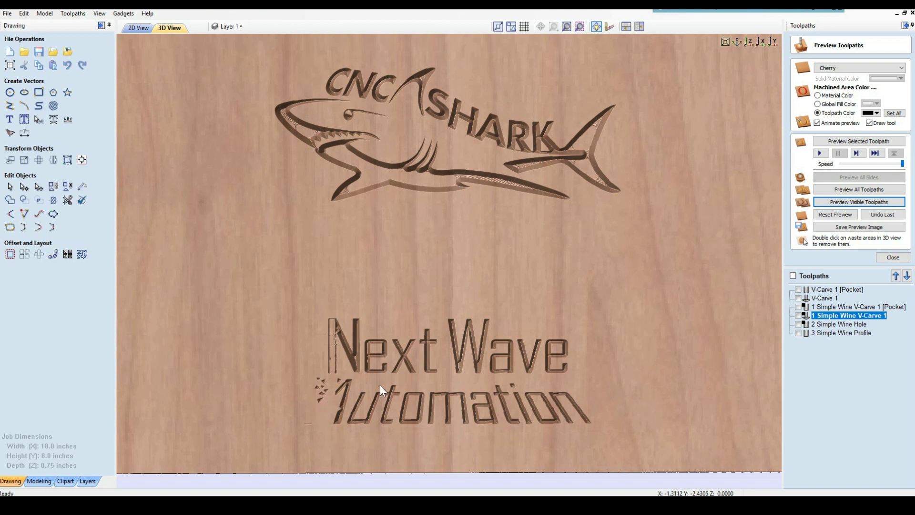
pyautogui.doubleClick(815, 299)
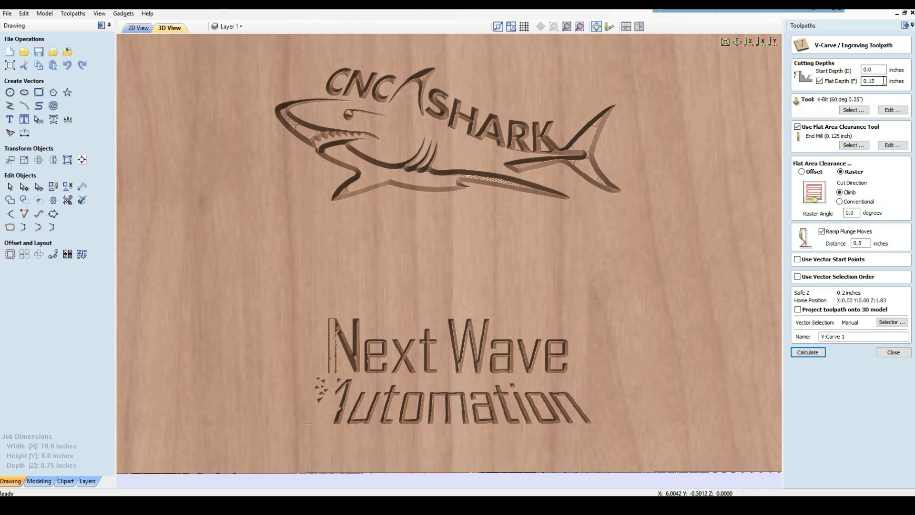
pyautogui.click(873, 69)
pyautogui.click(879, 82)
pyautogui.moveTo(870, 81); pyautogui.dragTo(895, 80)
pyautogui.click(798, 352)
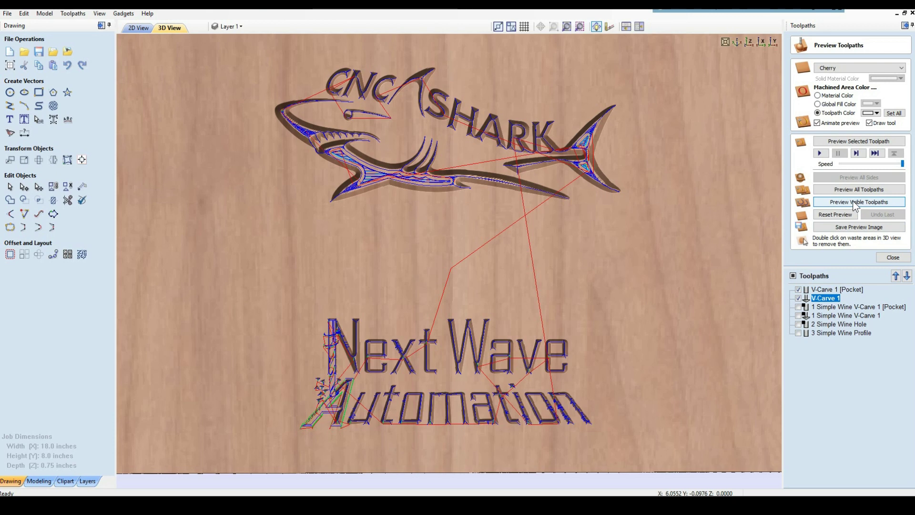
pyautogui.click(835, 214)
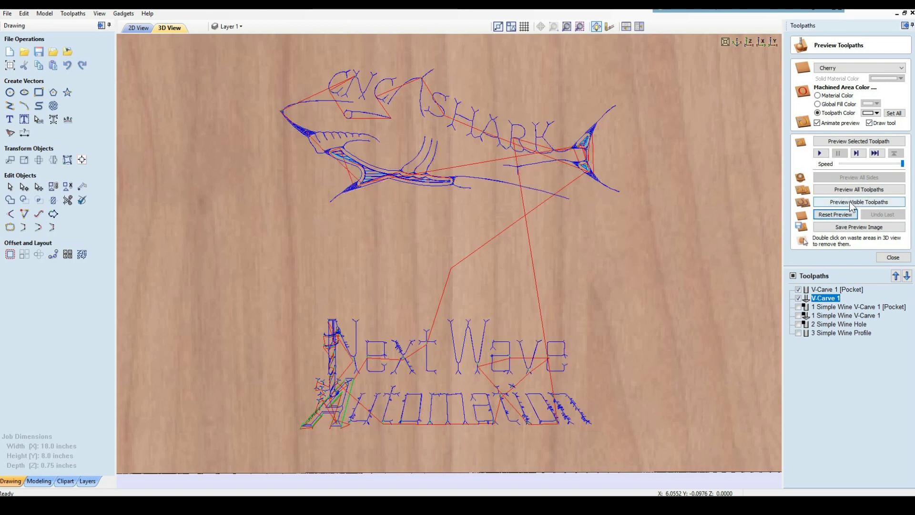
pyautogui.click(850, 202)
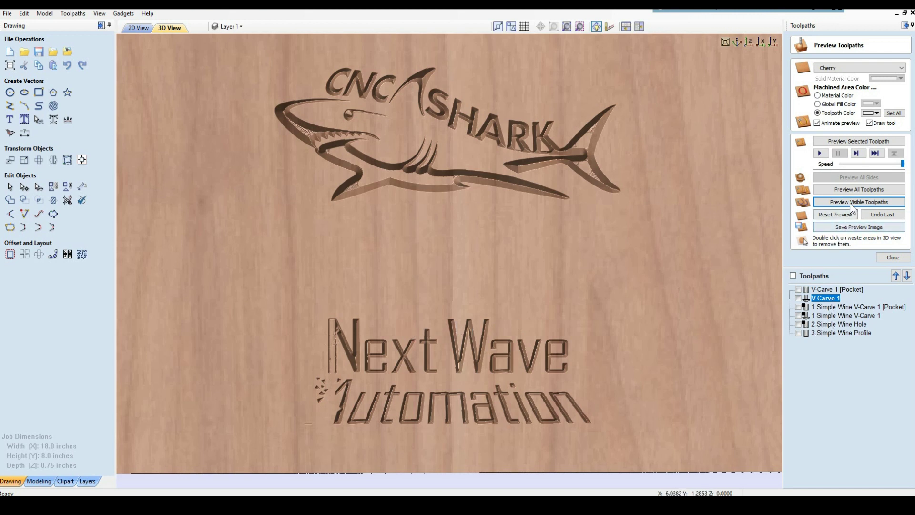
pyautogui.click(899, 258)
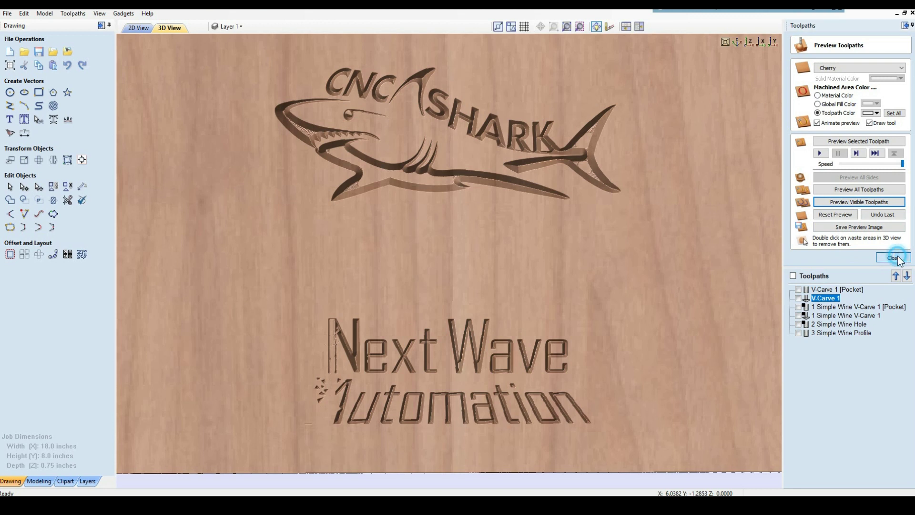
# Step: Set the V-Carve 1 flat depth to 0.3 inches, recalculate, and simulate the result on a cleared preview
pyautogui.doubleClick(833, 298)
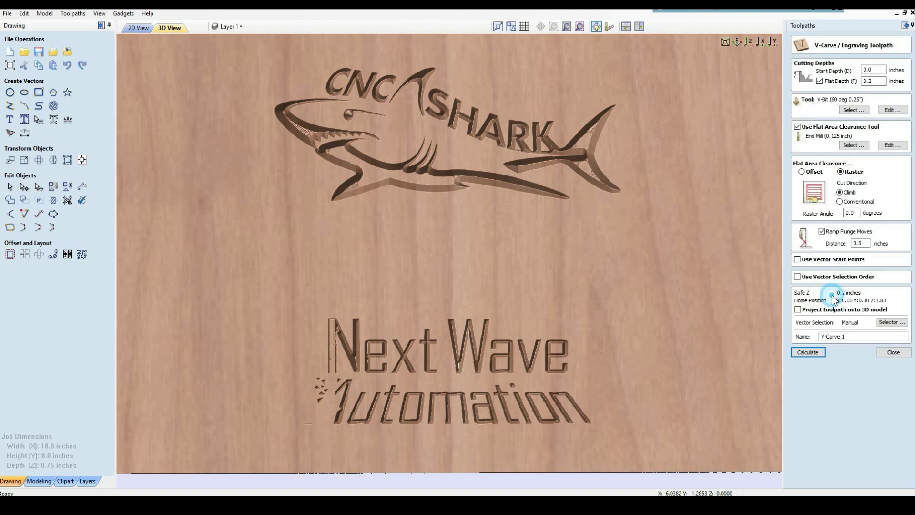
pyautogui.doubleClick(868, 81)
pyautogui.moveTo(869, 82); pyautogui.dragTo(873, 82)
pyautogui.write('3')
pyautogui.click(809, 352)
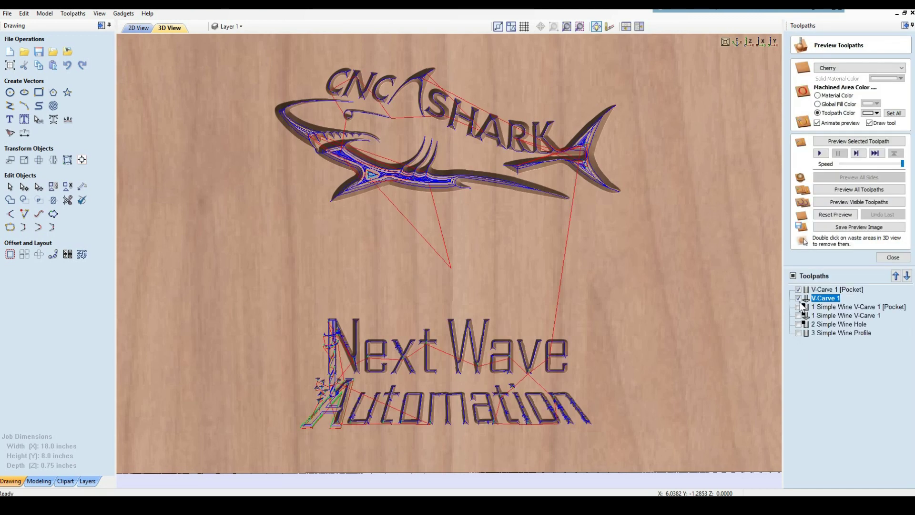
pyautogui.click(846, 214)
pyautogui.click(860, 202)
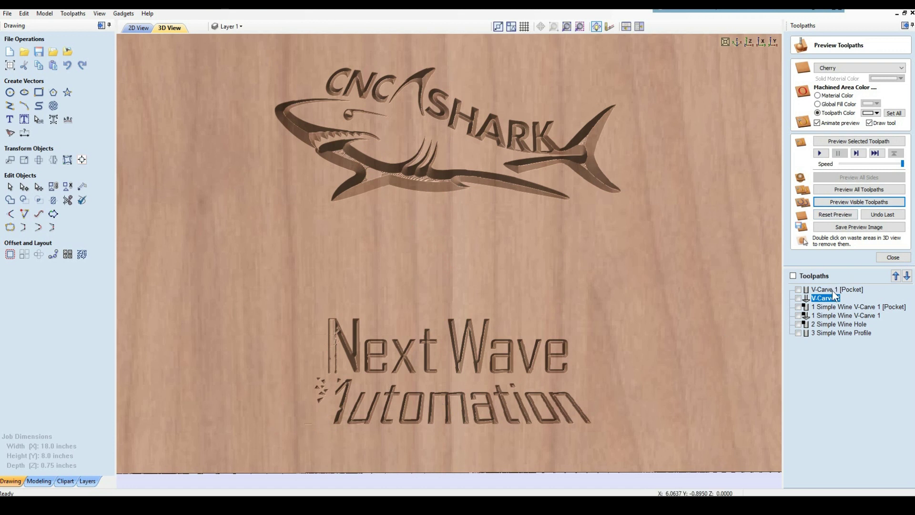
# Step: Show both V-Carve 1 toolpaths with the Simple Wine V-Carve pocket toolpath, and recalculate 1 Simple Wine V-Carve 1 with its existing settings
pyautogui.click(798, 289)
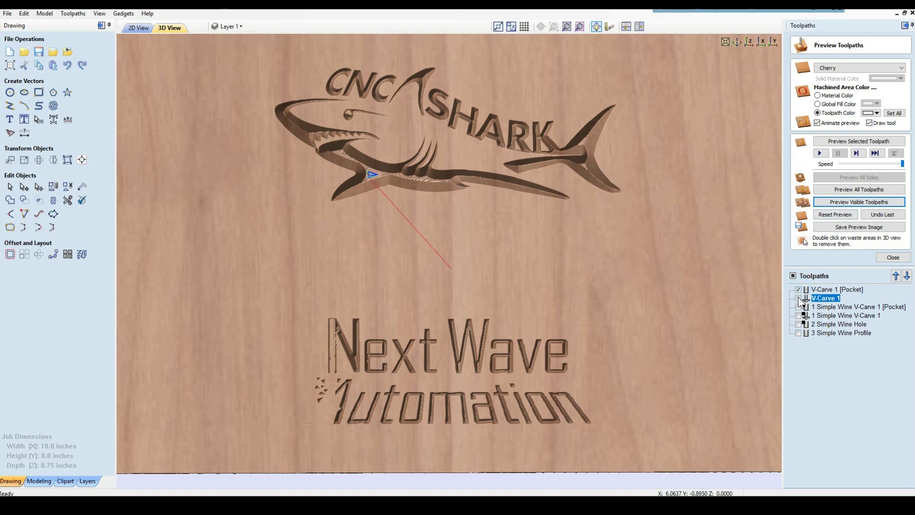
pyautogui.click(798, 298)
pyautogui.click(798, 307)
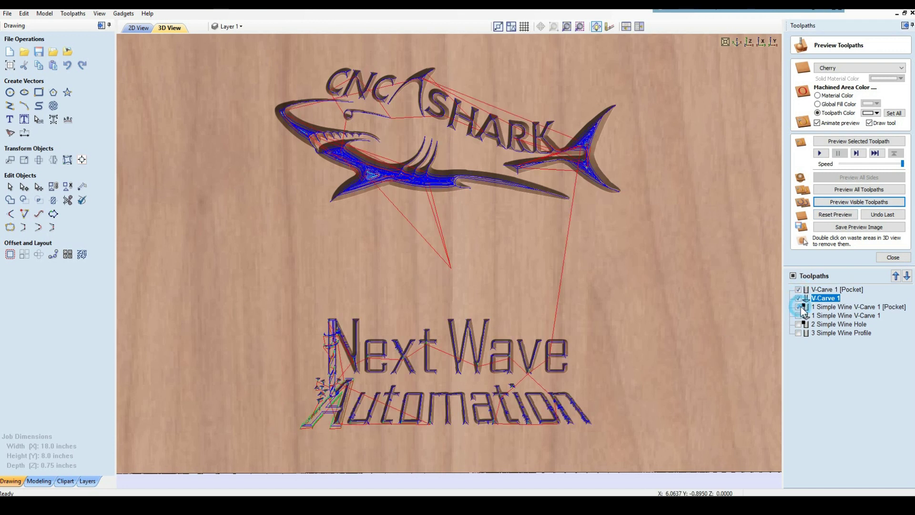
pyautogui.click(825, 315)
pyautogui.doubleClick(826, 315)
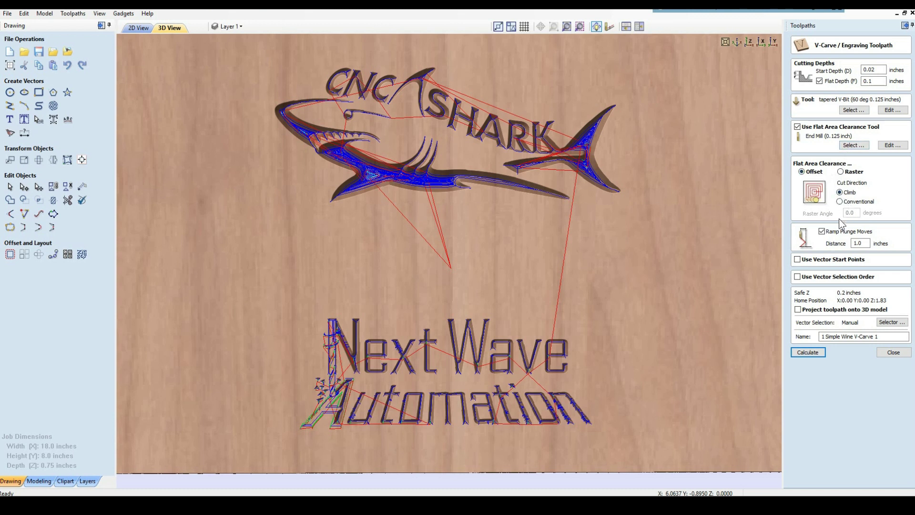
pyautogui.click(806, 352)
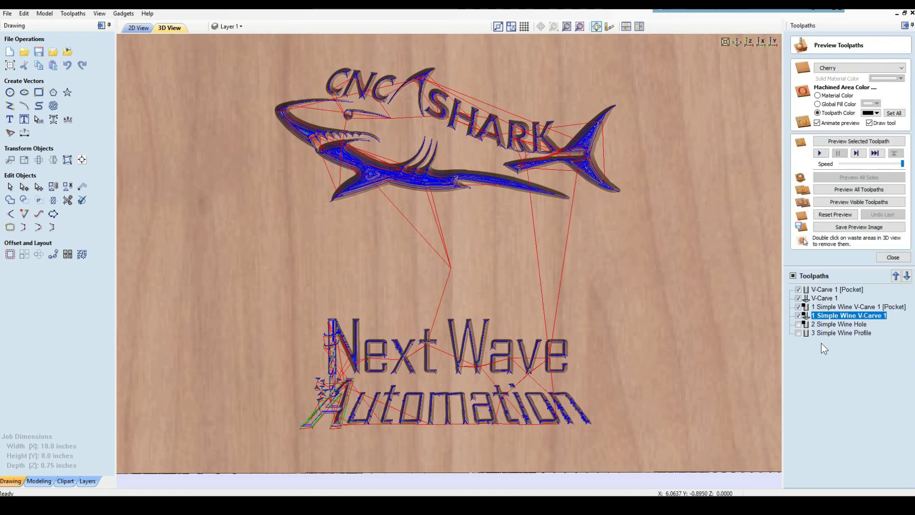
# Step: Hide both V-Carve 1 toolpaths and simulate only the Simple Wine V-Carve toolpaths on a reset preview
pyautogui.click(799, 289)
pyautogui.click(798, 298)
pyautogui.click(835, 215)
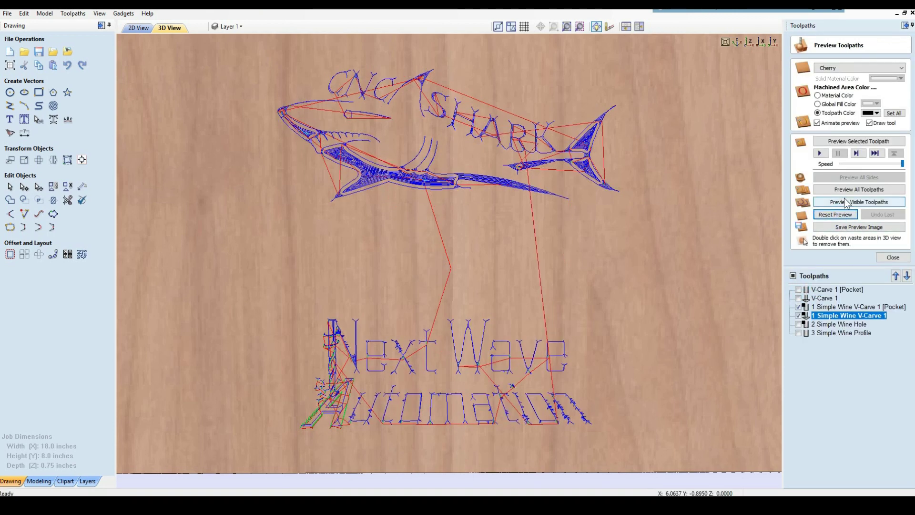
pyautogui.click(844, 203)
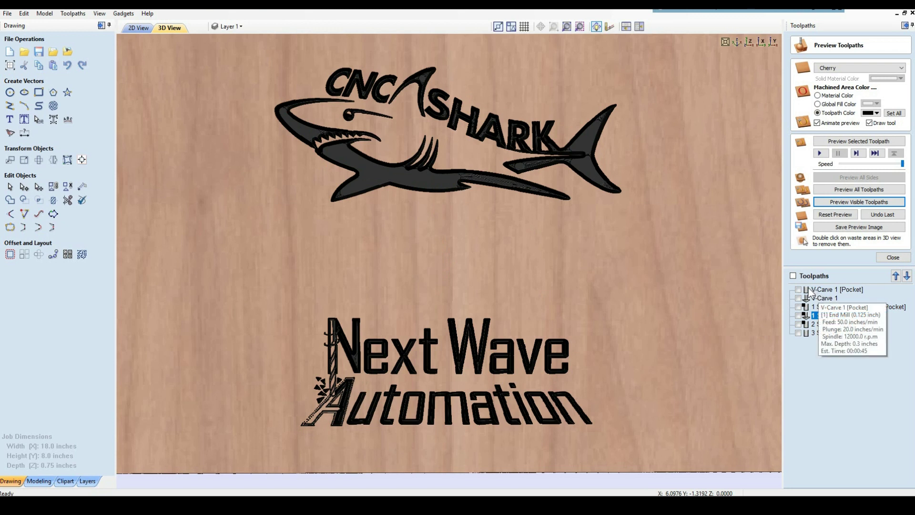
# Step: Show the V-Carve 1 toolpaths on a reset preview and check the cutting settings of V-Carve 1
pyautogui.click(798, 289)
pyautogui.click(799, 297)
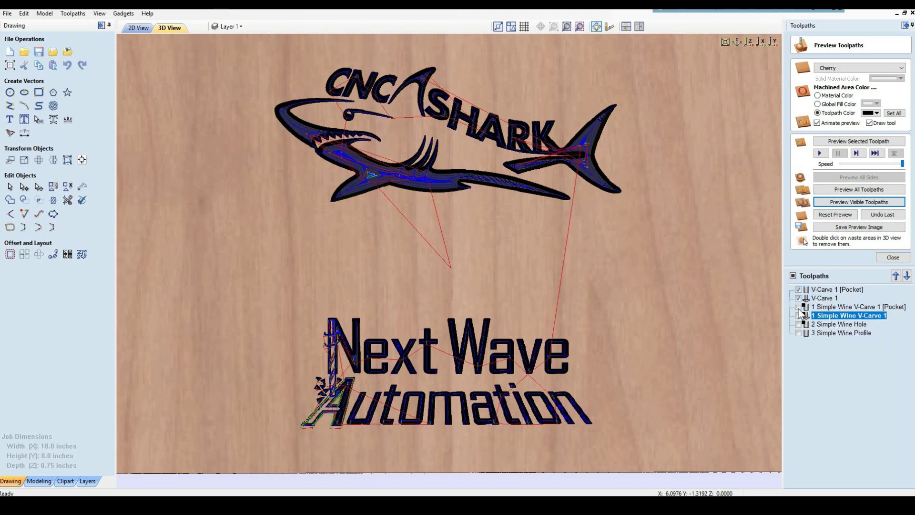
pyautogui.click(846, 215)
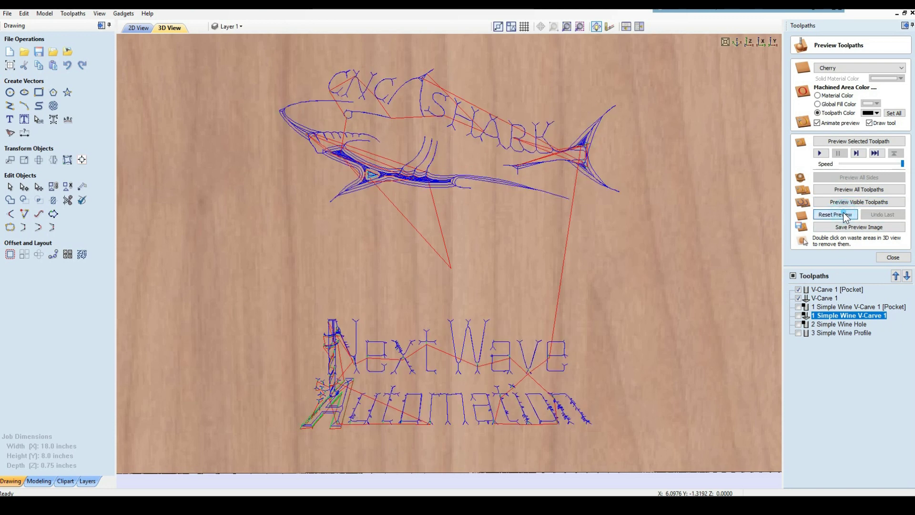
pyautogui.click(817, 298)
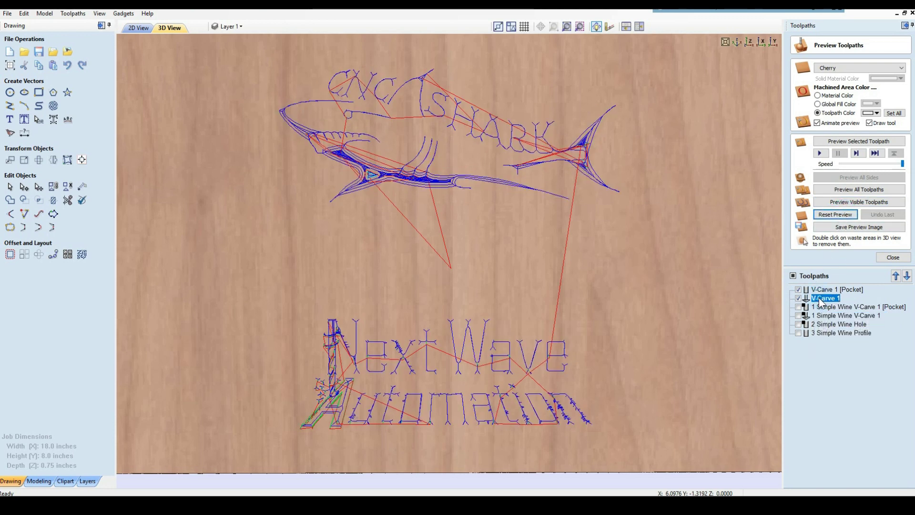
pyautogui.doubleClick(820, 299)
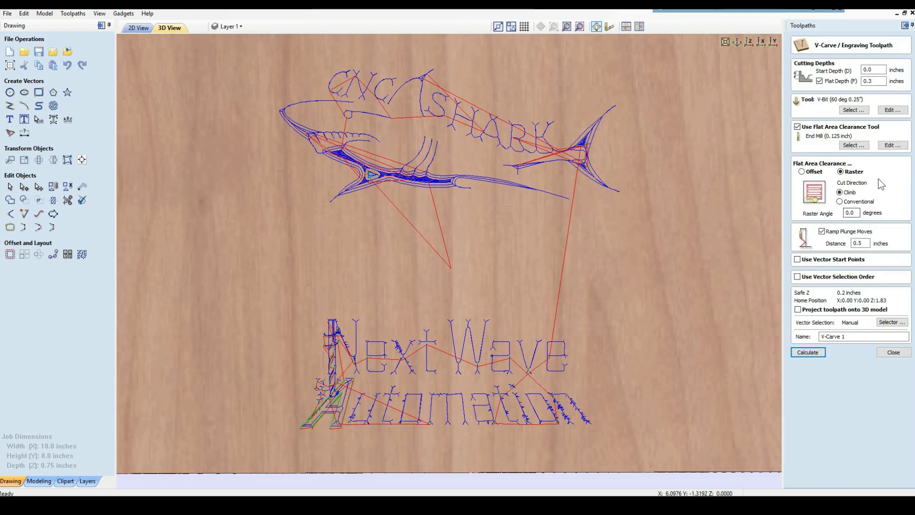
pyautogui.click(889, 351)
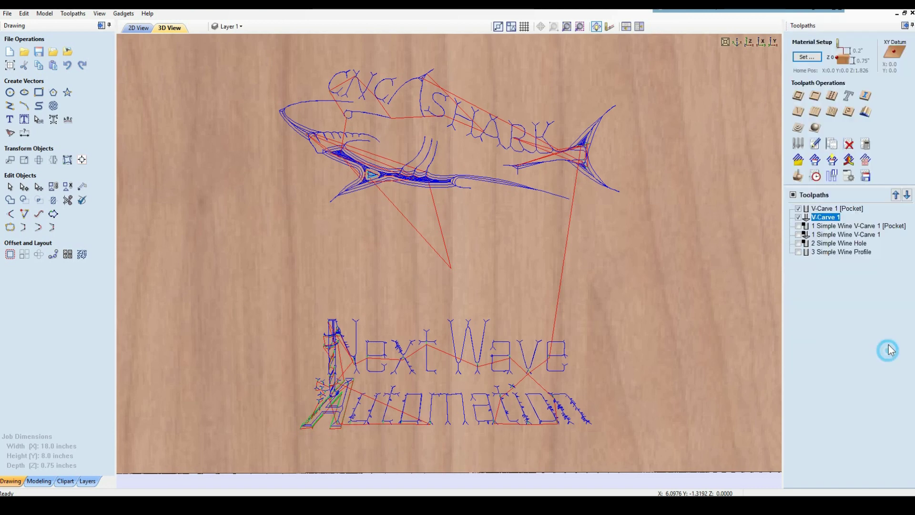
# Step: Set the V-Carve 1 toolpath color to black and simulate the visible V-Carve 1 toolpaths on a reset preview
pyautogui.click(797, 175)
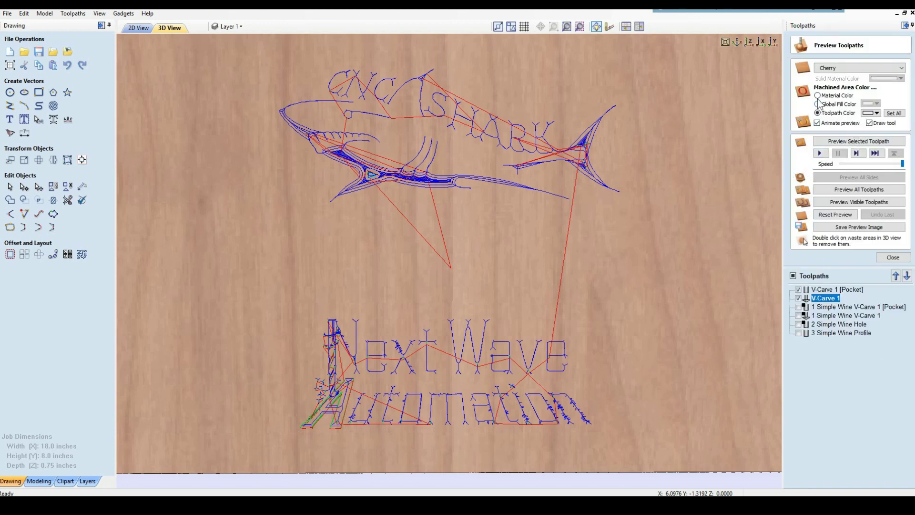
pyautogui.click(874, 113)
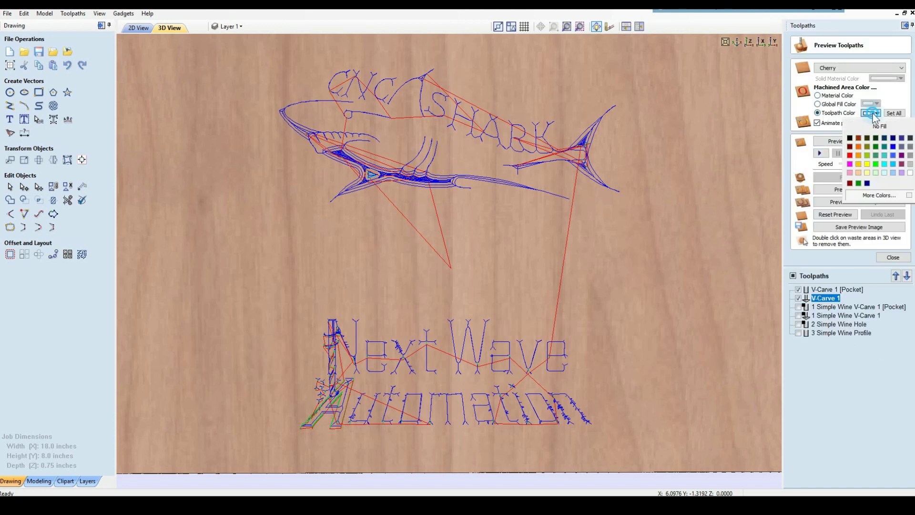
pyautogui.click(849, 138)
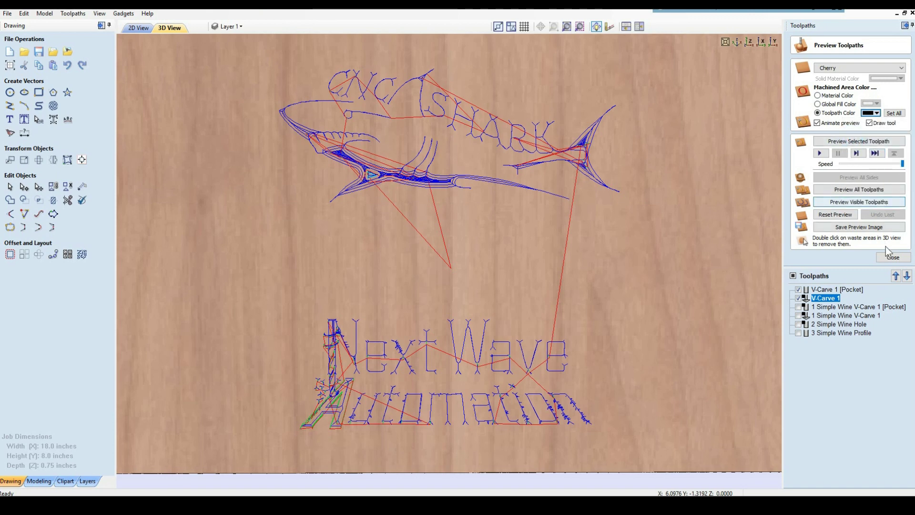
pyautogui.click(892, 257)
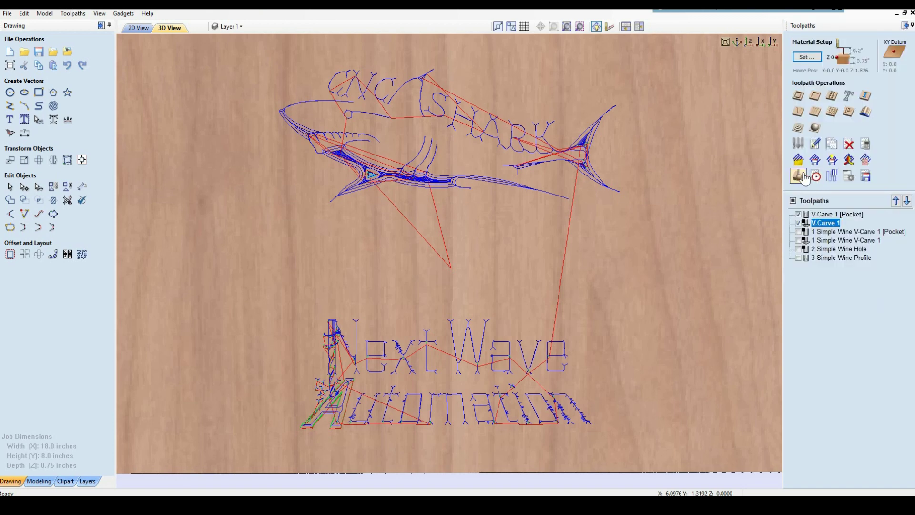
pyautogui.click(802, 173)
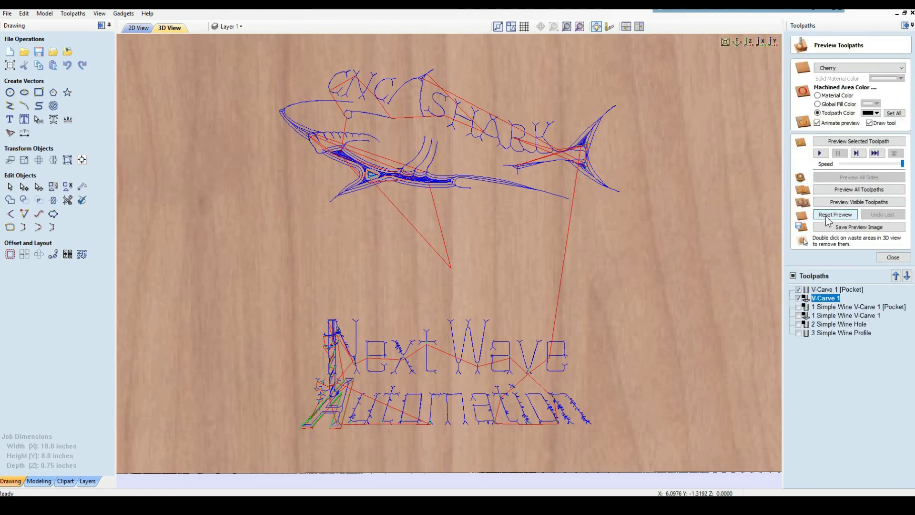
pyautogui.click(835, 215)
pyautogui.click(835, 201)
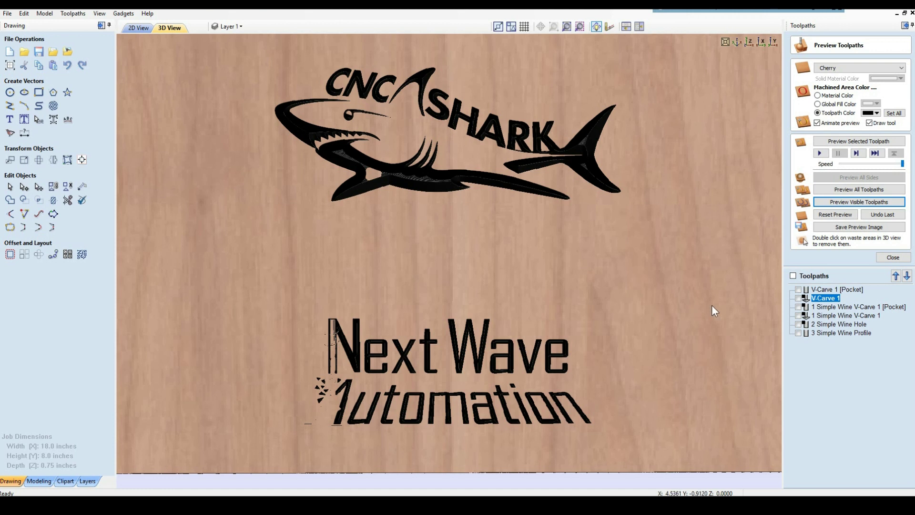
# Step: Delete the V-Carve 1 and V-Carve 1 [Pocket] toolpaths
pyautogui.click(798, 289)
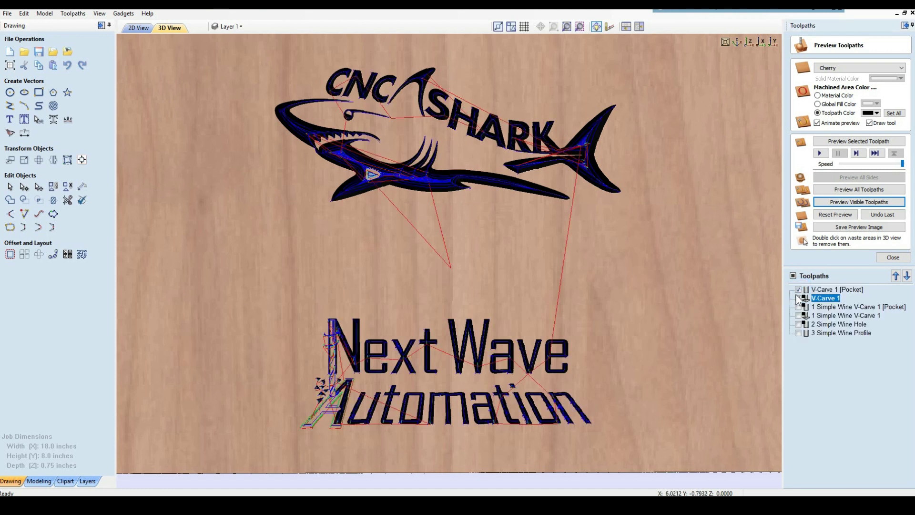
pyautogui.press('Delete')
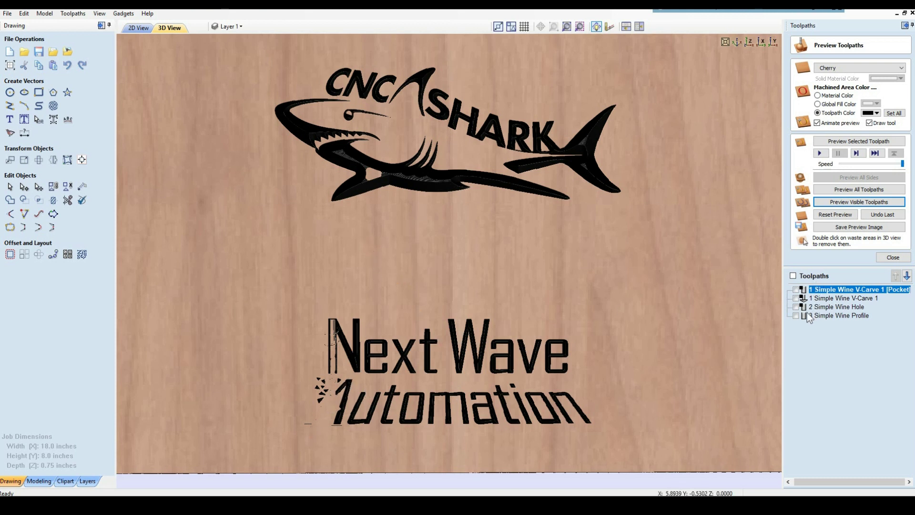
# Step: Recalculate the 2 Simple Wine Hole profile toolpath around the central circle, accepting the cut through the material
pyautogui.click(831, 309)
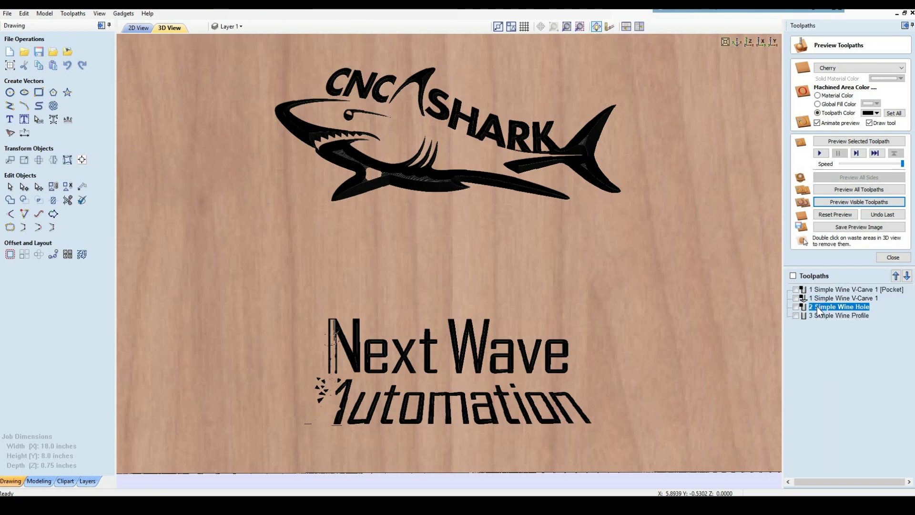
pyautogui.click(138, 28)
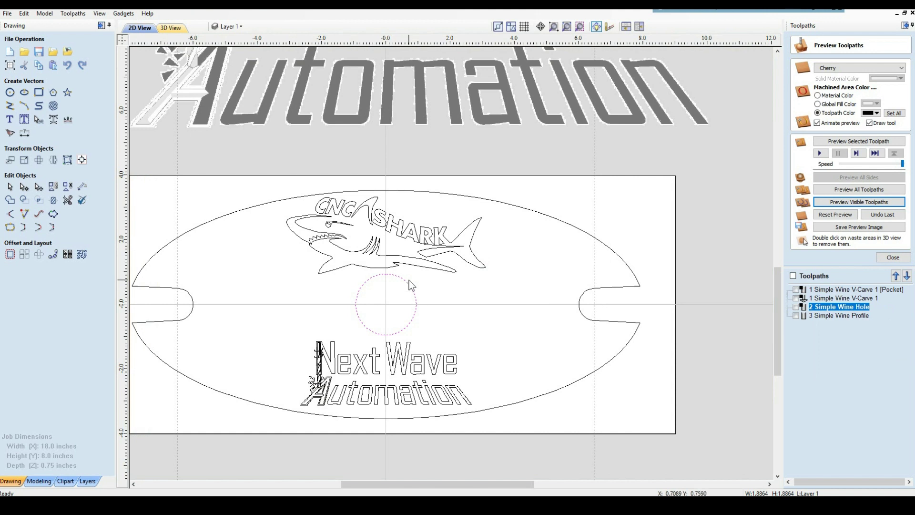
pyautogui.doubleClick(838, 307)
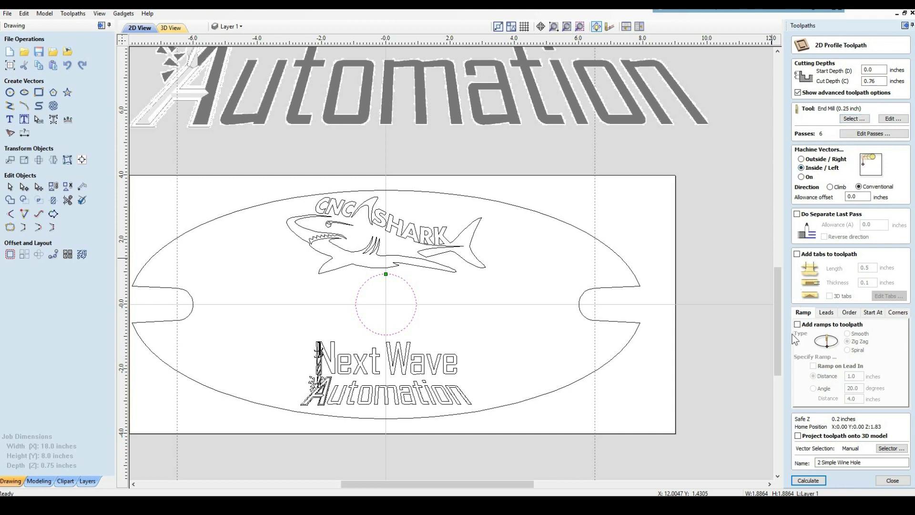
pyautogui.click(808, 480)
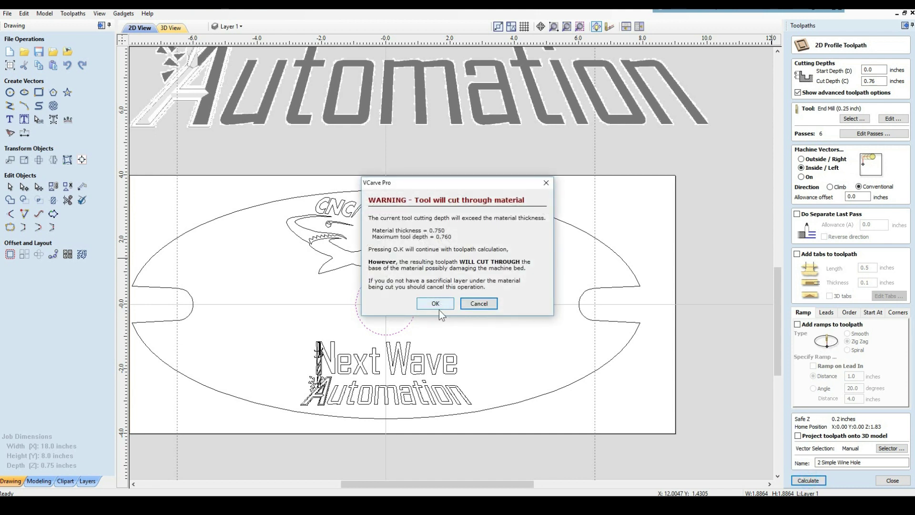
pyautogui.click(439, 309)
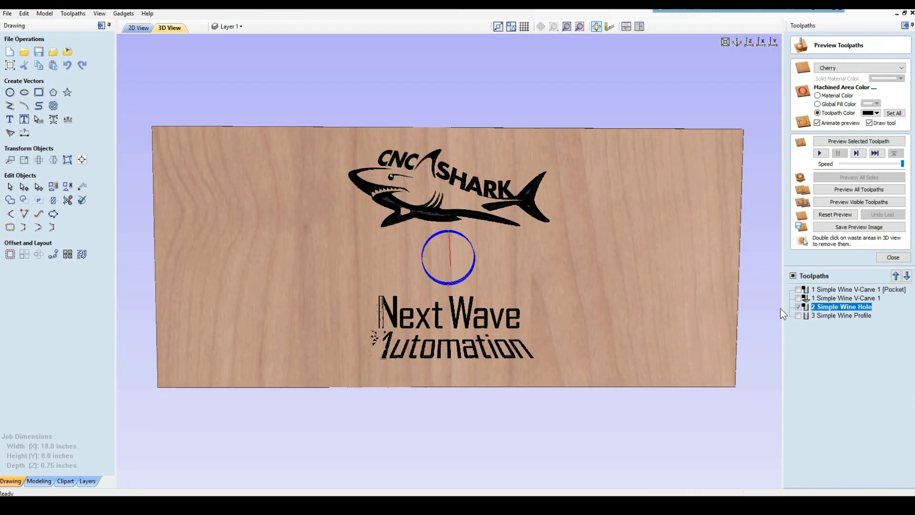
# Step: Review the cutting settings of the 3 Simple Wine Profile toolpath and its tabs around the outline in the 2D view
pyautogui.doubleClick(814, 315)
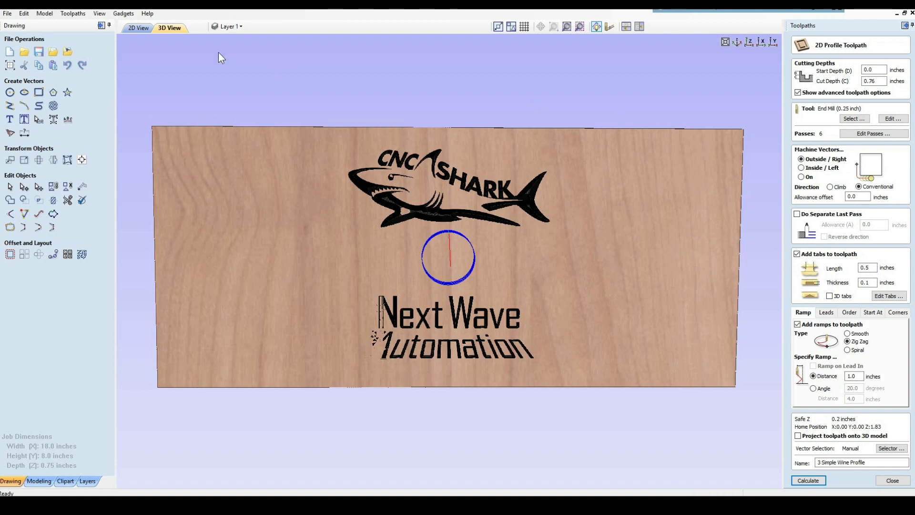
pyautogui.click(141, 28)
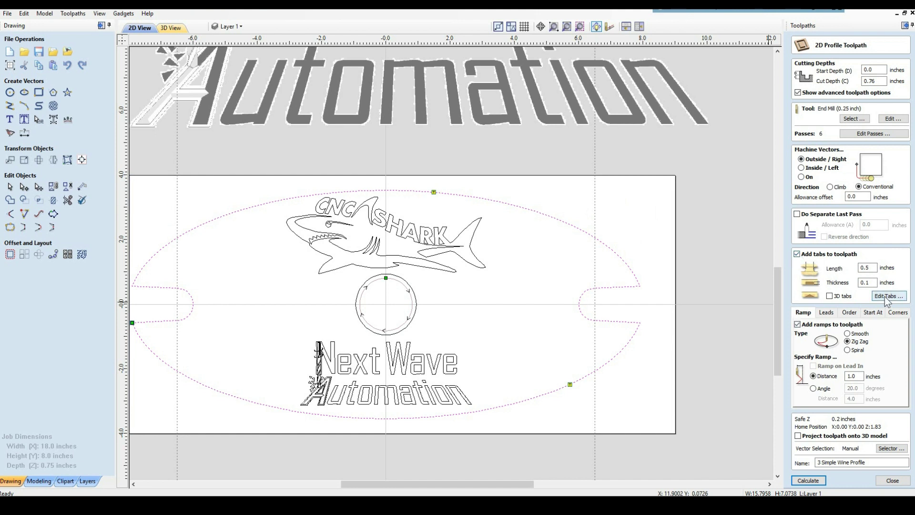
pyautogui.click(887, 296)
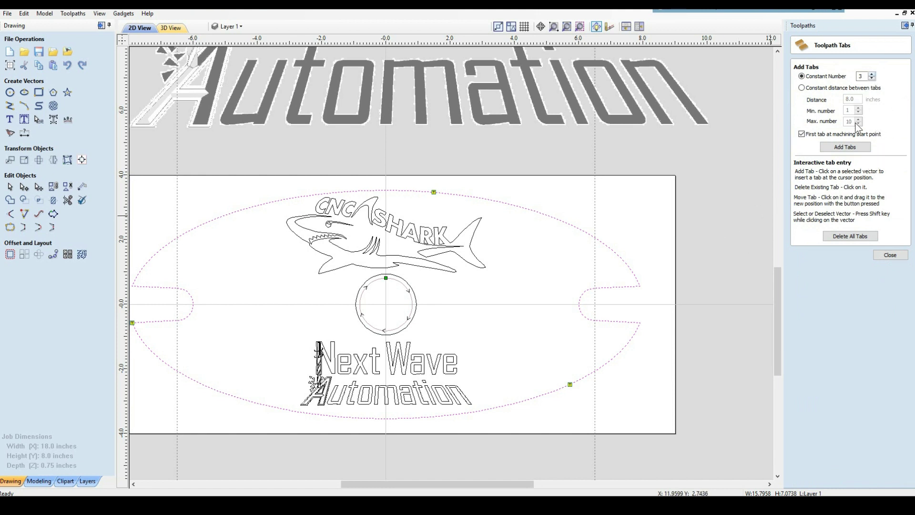
pyautogui.click(888, 256)
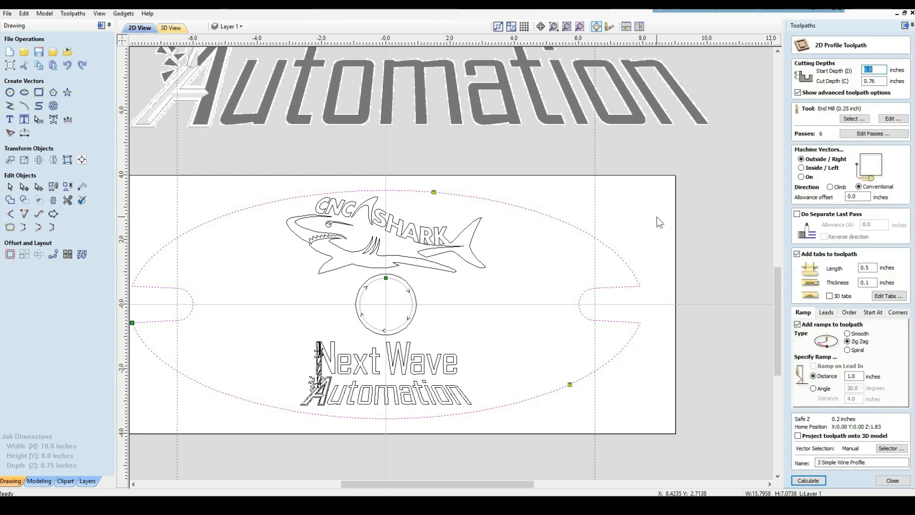
pyautogui.scroll(-2, 763, 273)
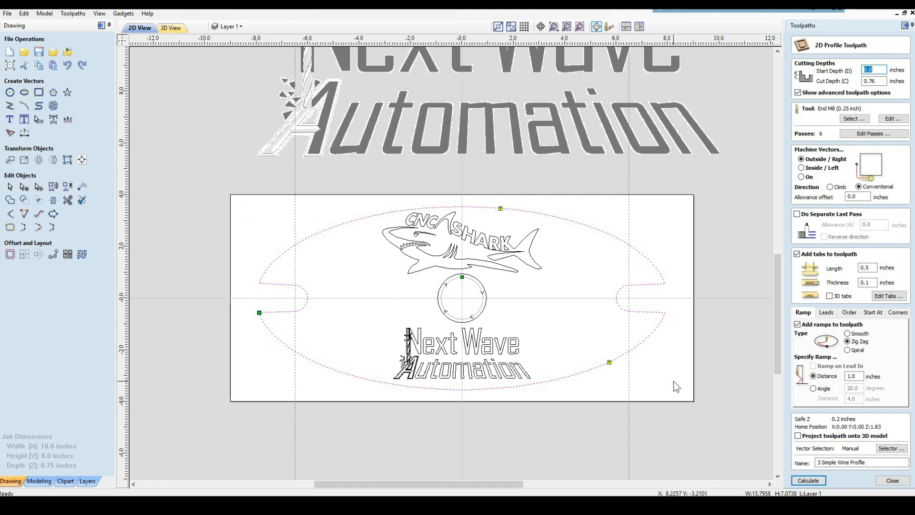
pyautogui.click(892, 480)
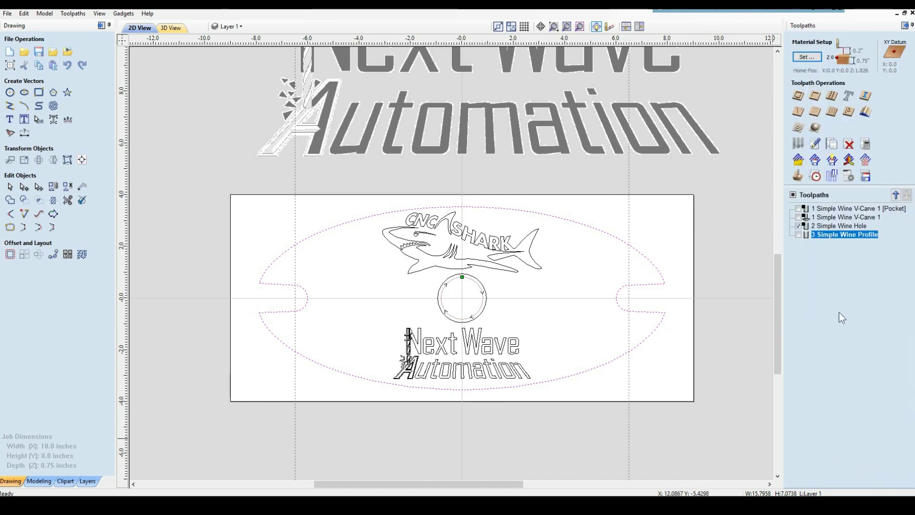
pyautogui.doubleClick(830, 234)
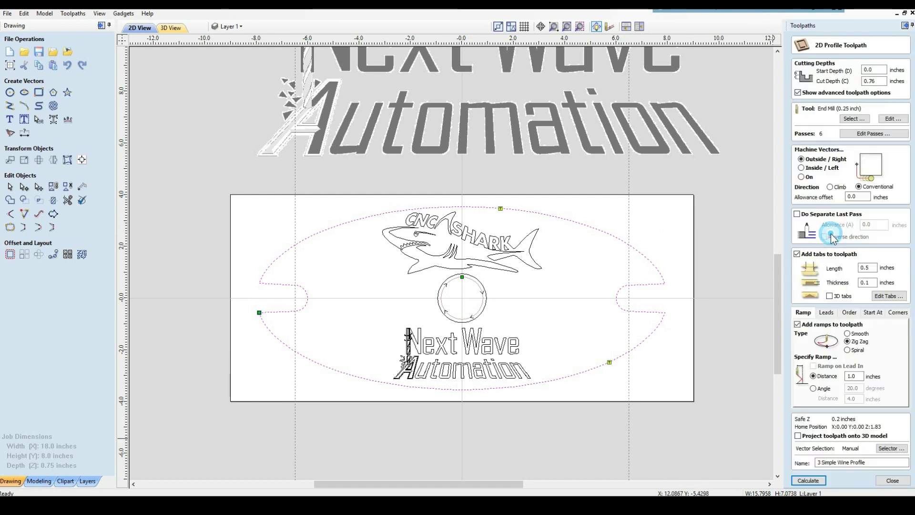
pyautogui.click(892, 480)
# Step: Show the 3 Simple Wine Profile toolpath, simulate all toolpaths in 3D and remove the waste piece from the bottle hole
pyautogui.click(798, 235)
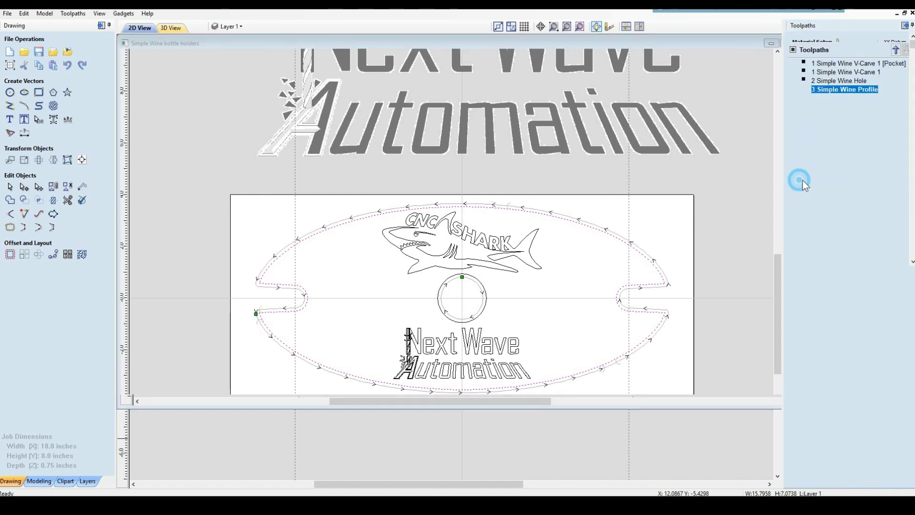
pyautogui.click(798, 175)
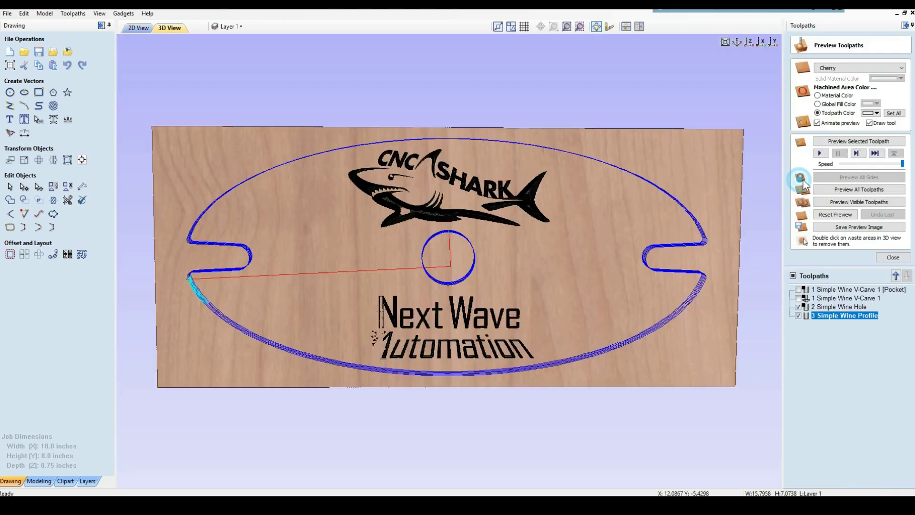
pyautogui.click(851, 190)
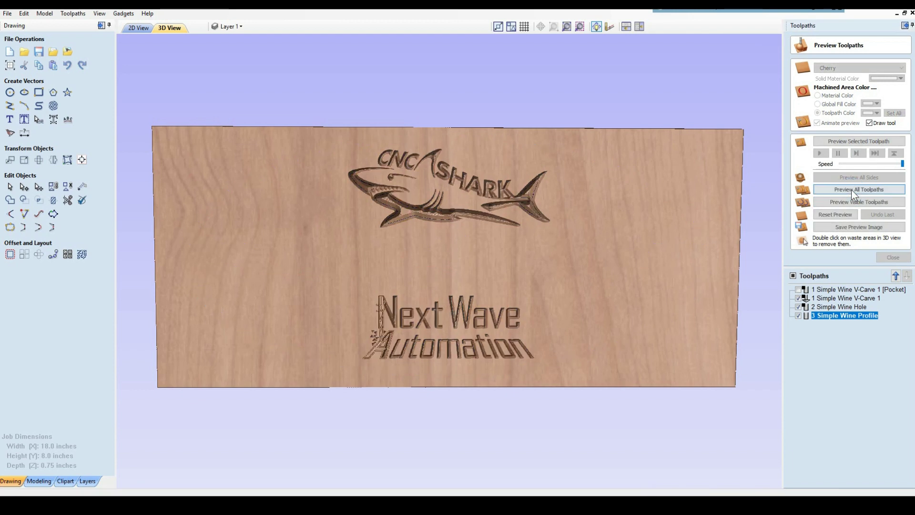
pyautogui.doubleClick(442, 262)
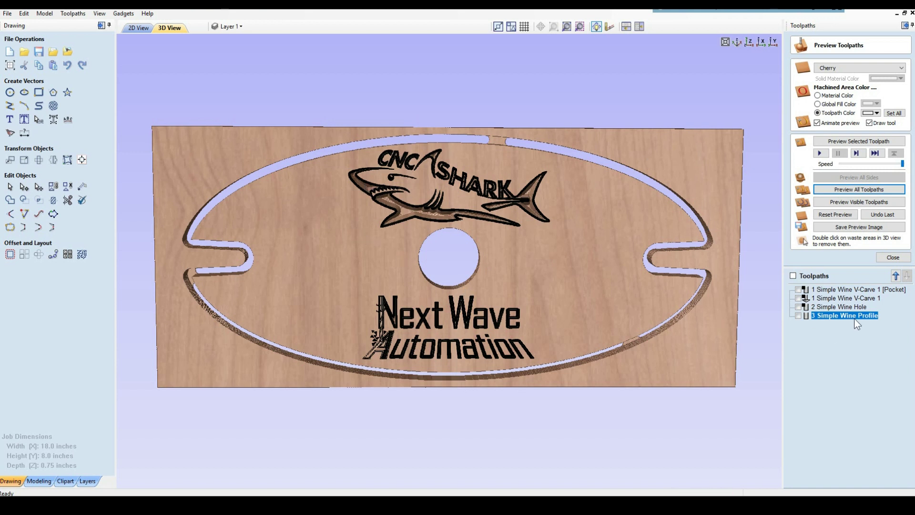
# Step: Choose only 3 Simple Wine Profile for toolpath saving, with the CNCShark-USB 3D Contour (inch) (*.tap) post processor
pyautogui.moveTo(854, 322)
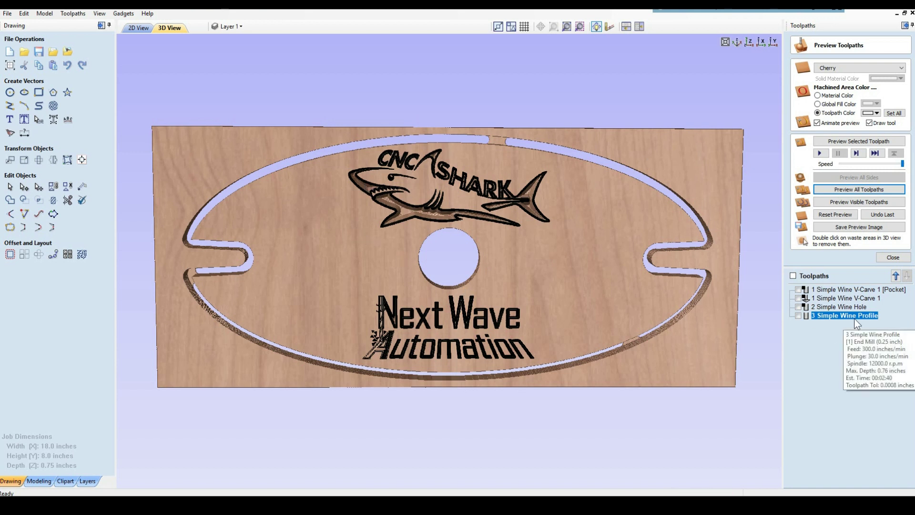
pyautogui.click(894, 260)
pyautogui.click(863, 177)
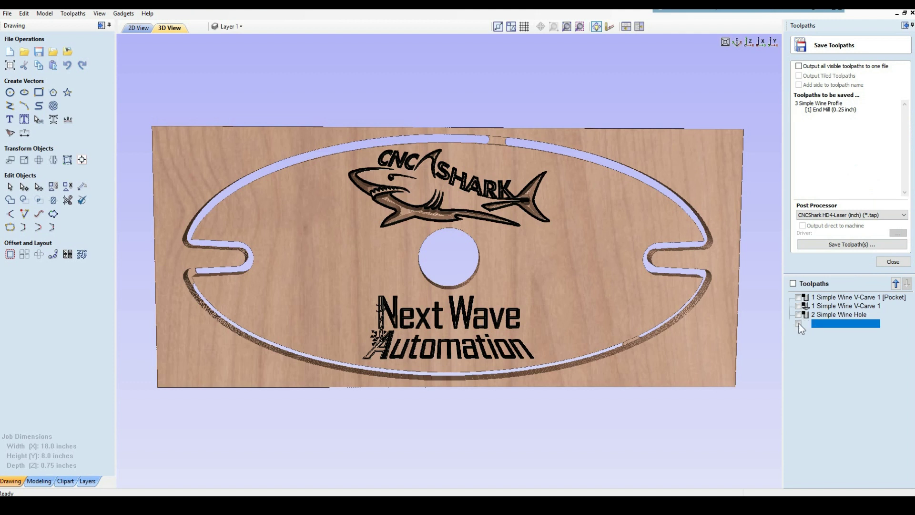
pyautogui.click(798, 323)
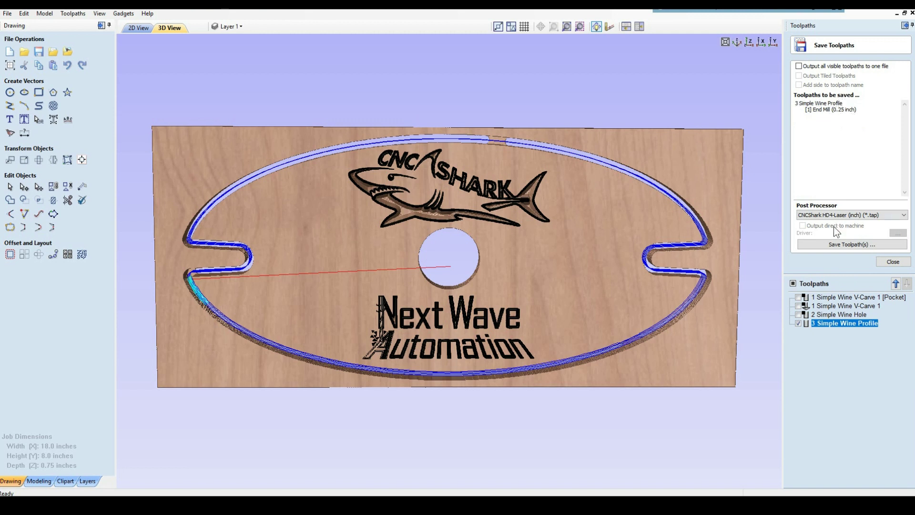
pyautogui.click(880, 216)
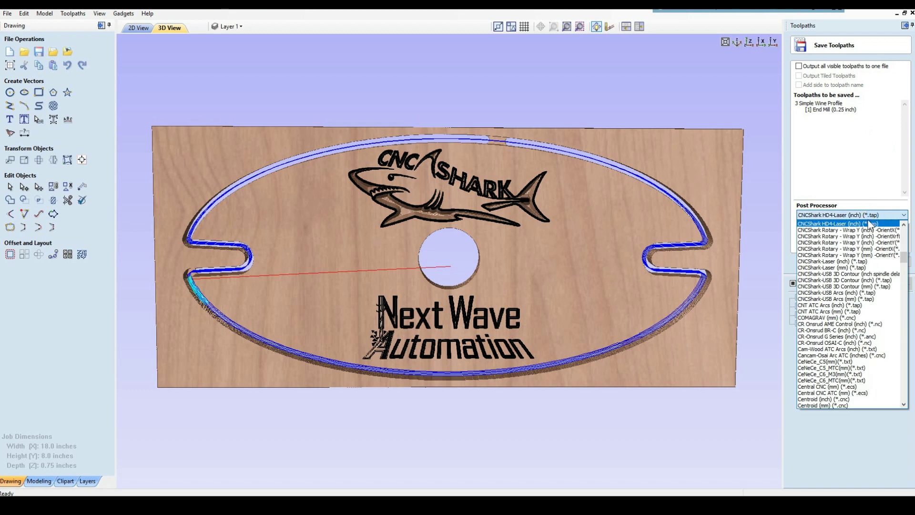
pyautogui.click(837, 279)
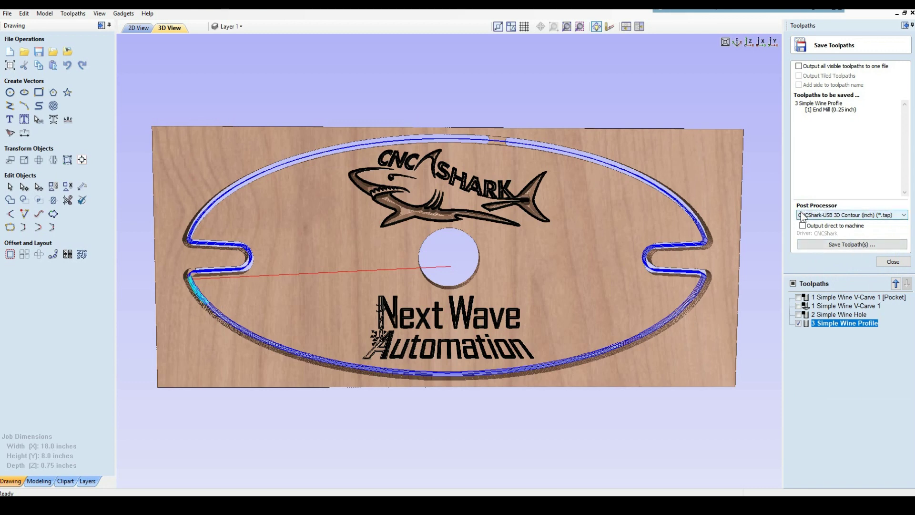
# Step: Check the save location of the 3 Simple Wine Profile file without saving, and inspect the cutting details of V-Carve 1 [Pocket]
pyautogui.click(854, 245)
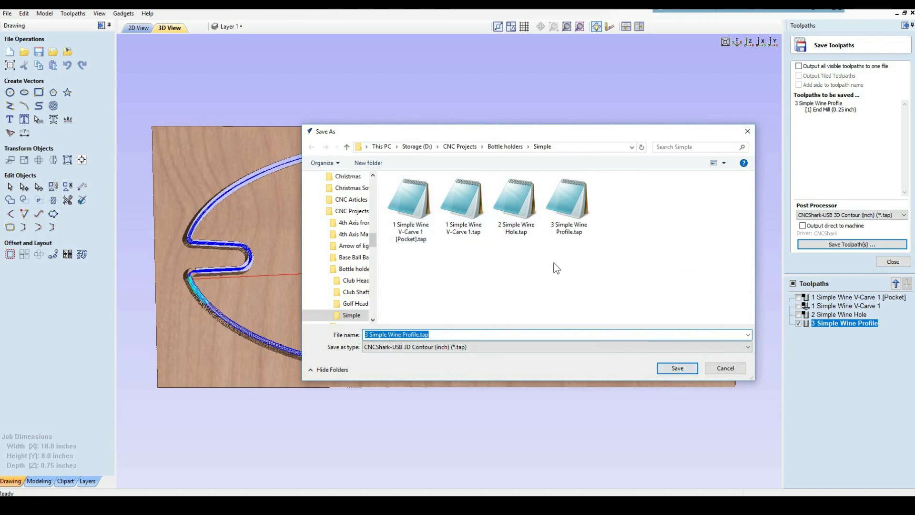
pyautogui.click(719, 369)
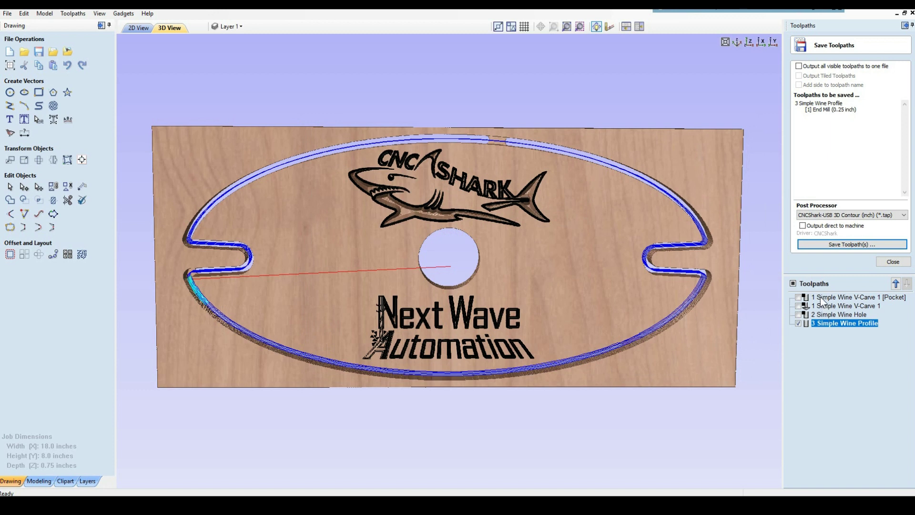
pyautogui.moveTo(815, 302)
pyautogui.moveTo(813, 325)
pyautogui.moveTo(853, 297)
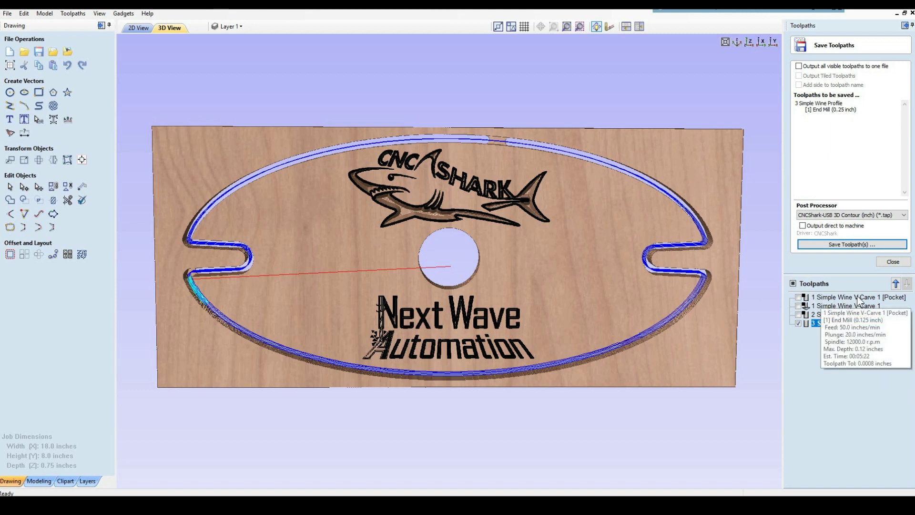